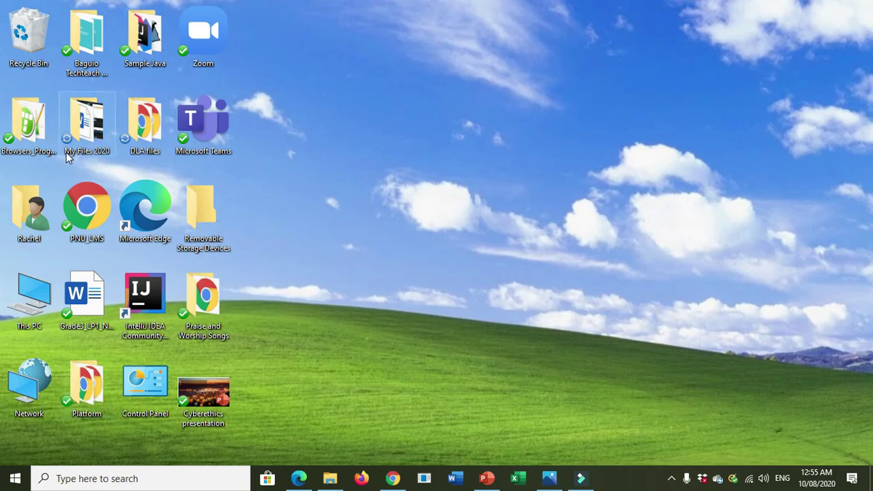
- Open the Platform folder and launch the Genyolms shortcut to reach the Genyo e-Learning page
double_click(85, 389)
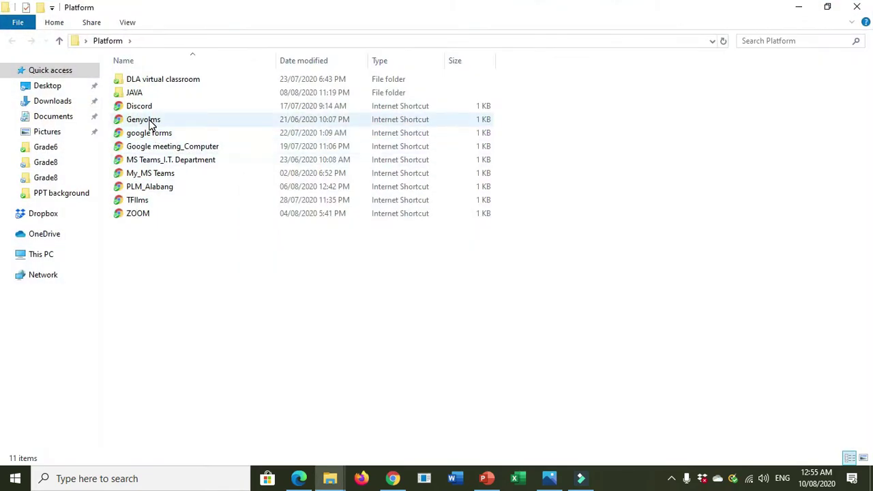
double_click(150, 122)
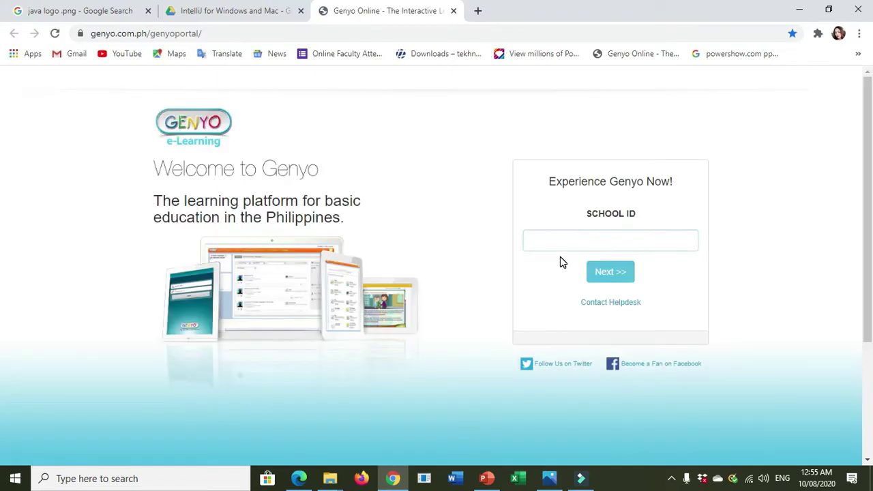
- Enter the school ID on the Genyo page and proceed to sign in
click(590, 243)
text(genyo)
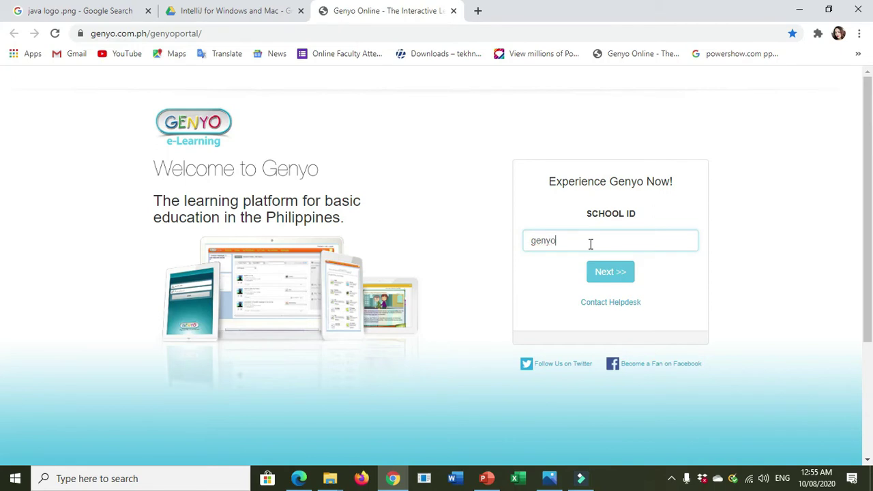
text(l)
click(595, 267)
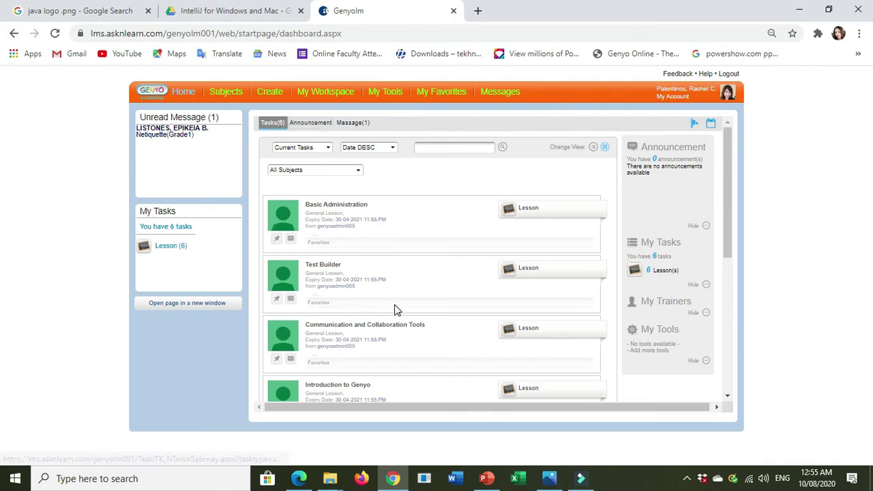
- Under My Workspace's Lesson list, open the Intro to Java Programming lesson
scroll(393, 308, down, 2)
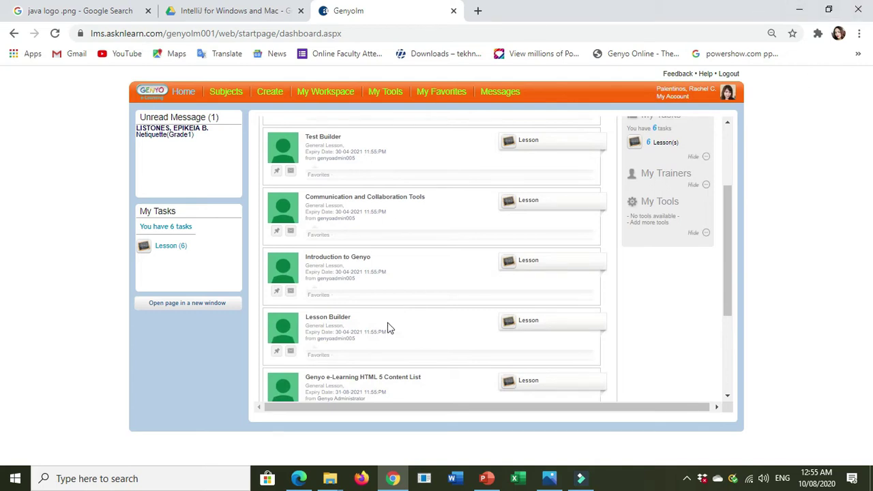
click(311, 93)
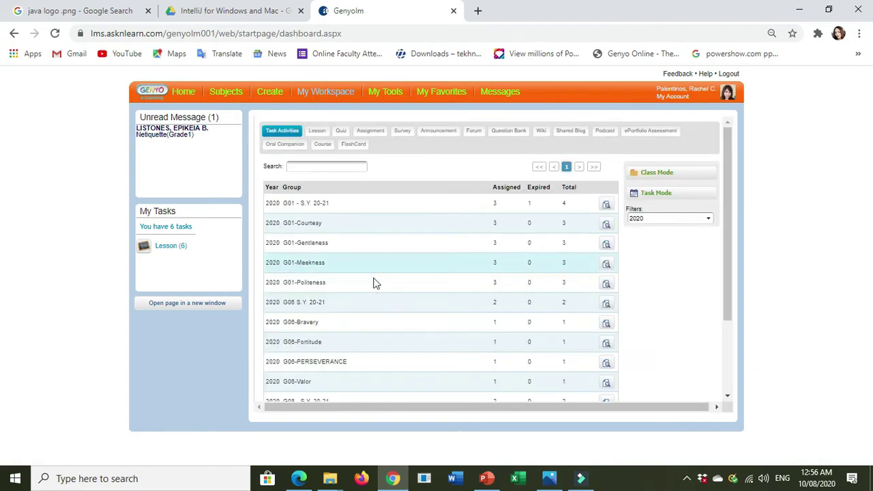
click(315, 131)
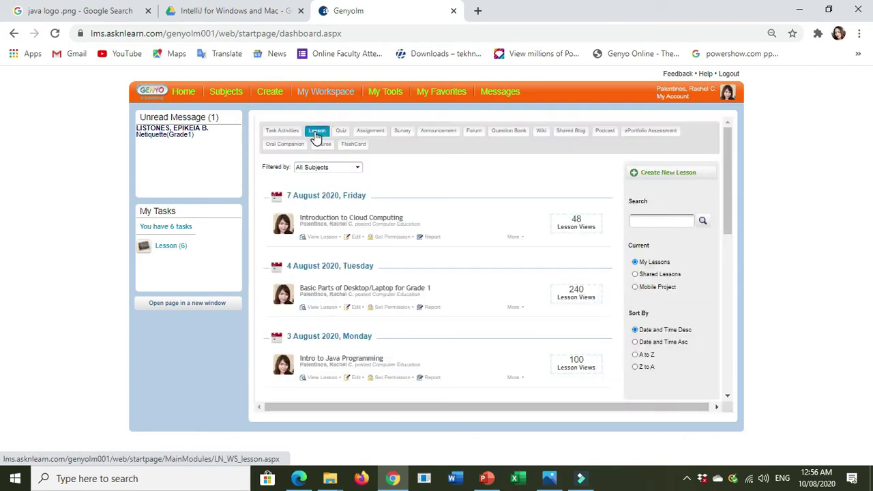
scroll(371, 369, down, 1)
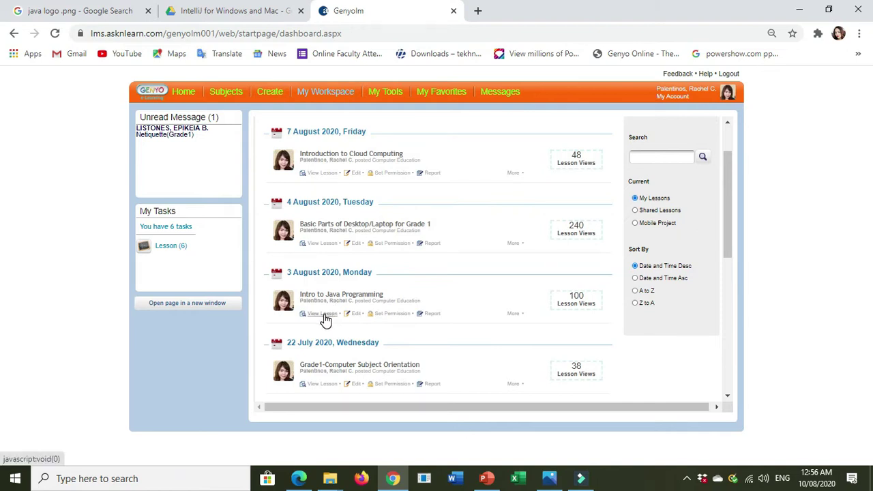
click(324, 318)
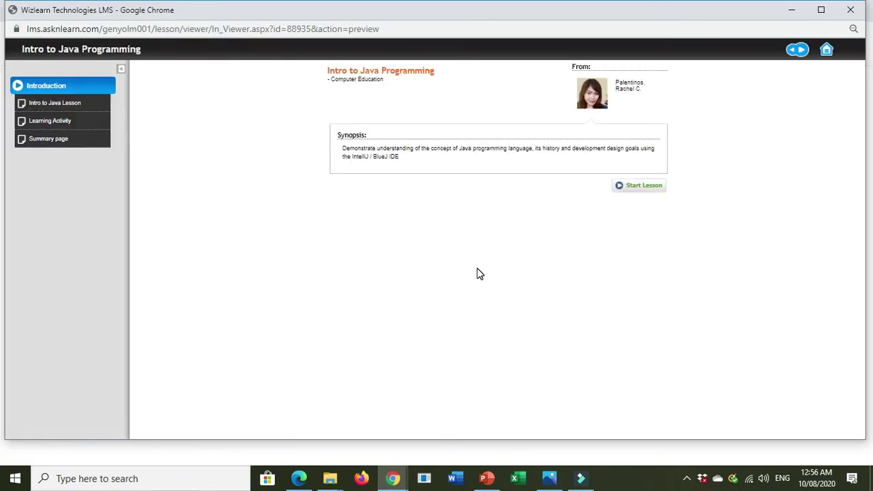
- Go to the lesson's Learning Activity form and select its Email address field
click(58, 127)
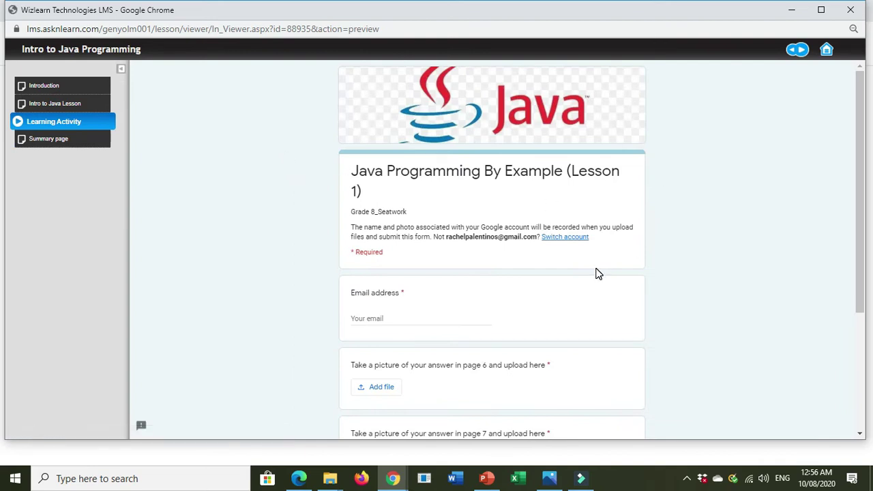
scroll(596, 273, down, 2)
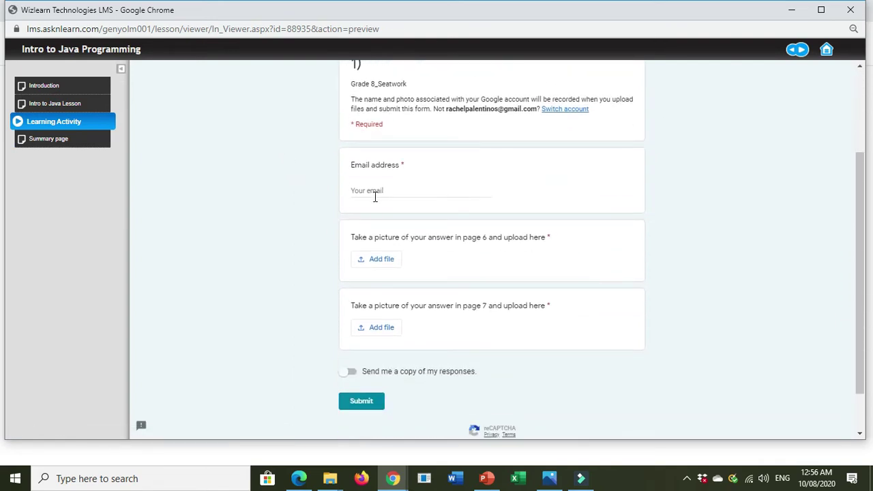
click(375, 194)
scroll(402, 275, down, 1)
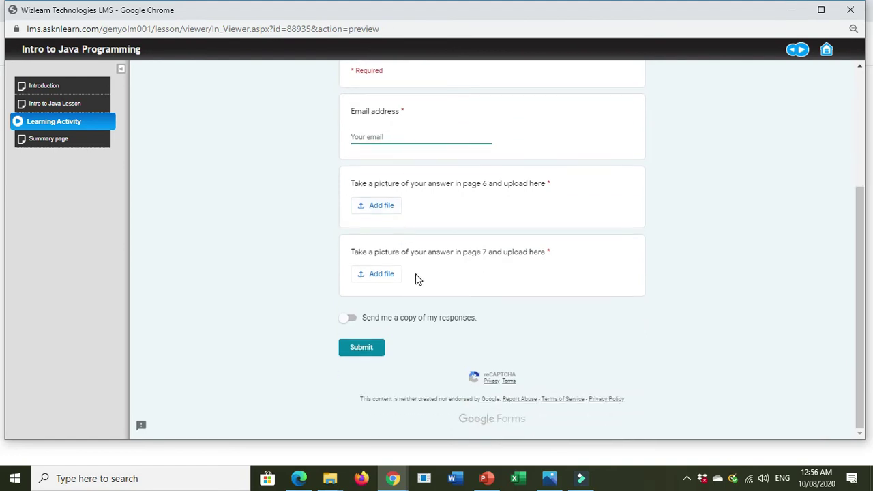
scroll(487, 310, up, 3)
scroll(483, 302, down, 2)
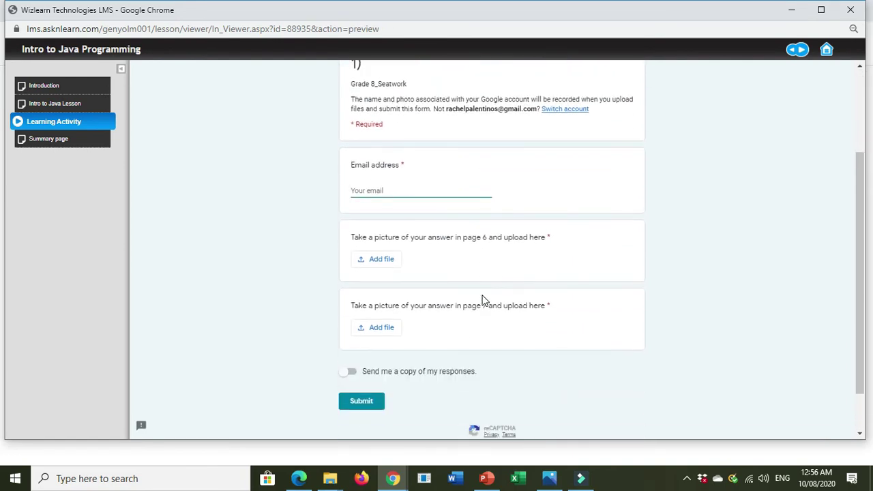
scroll(482, 300, up, 2)
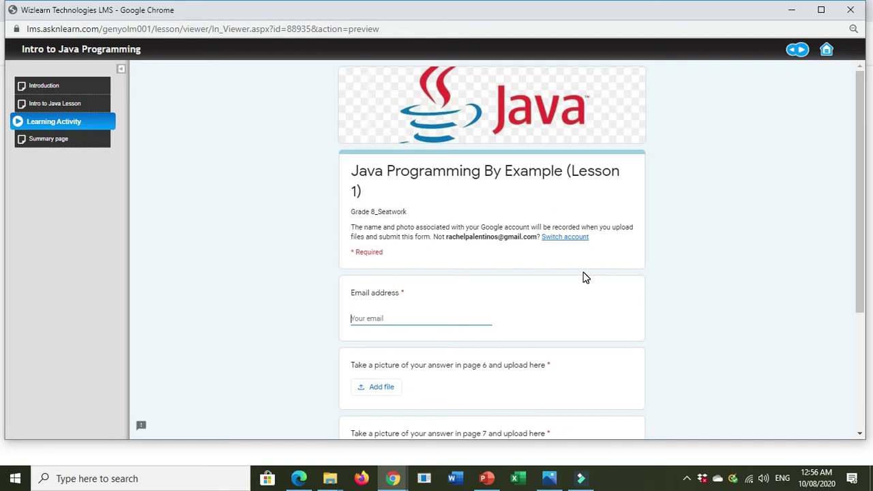
scroll(583, 307, down, 1)
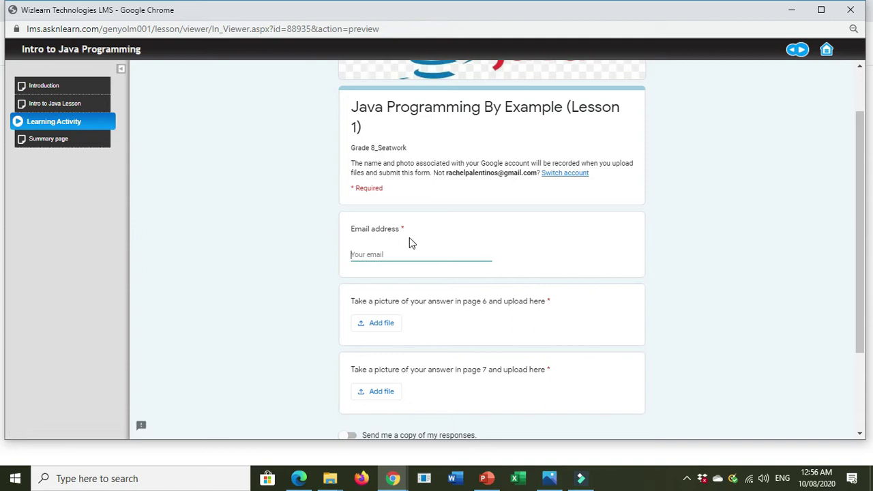
scroll(430, 305, down, 1)
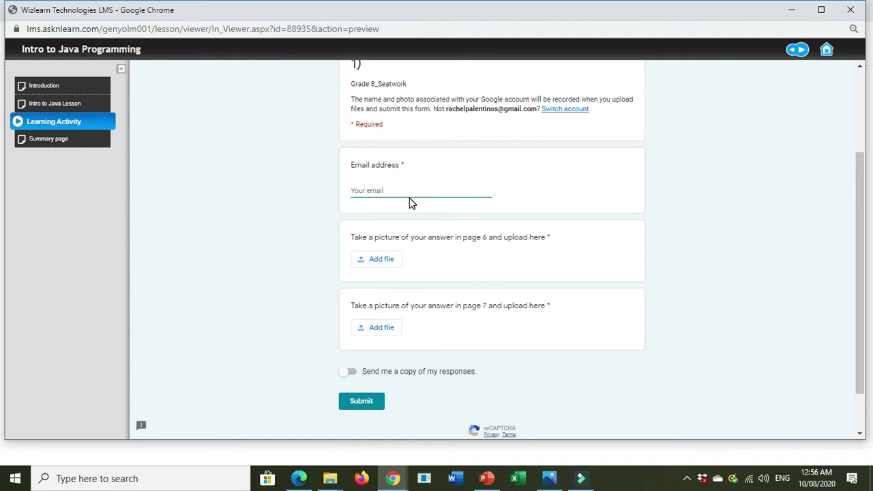
- Try adding a file for the page 6 question, then close the blank viewer and leave the lesson
click(380, 263)
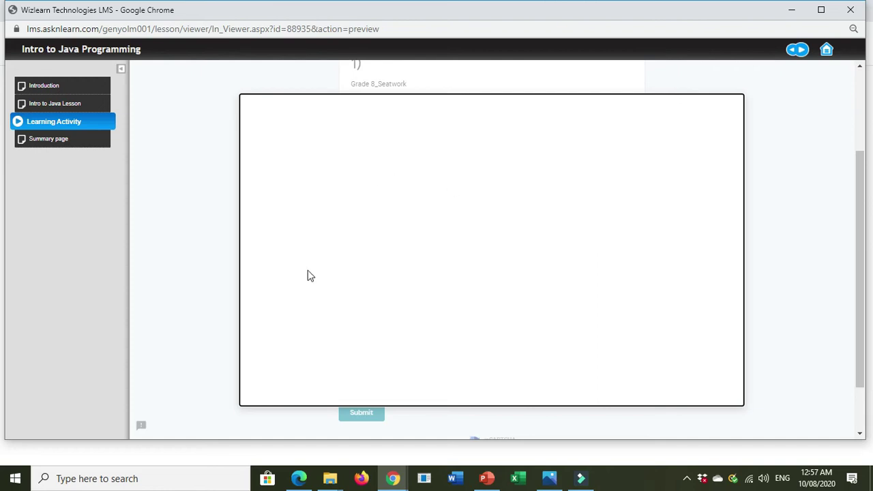
click(850, 11)
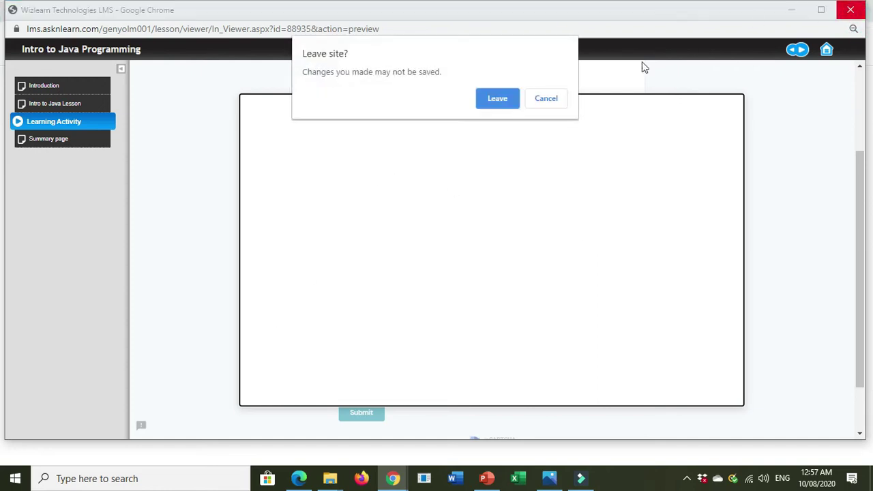
click(498, 102)
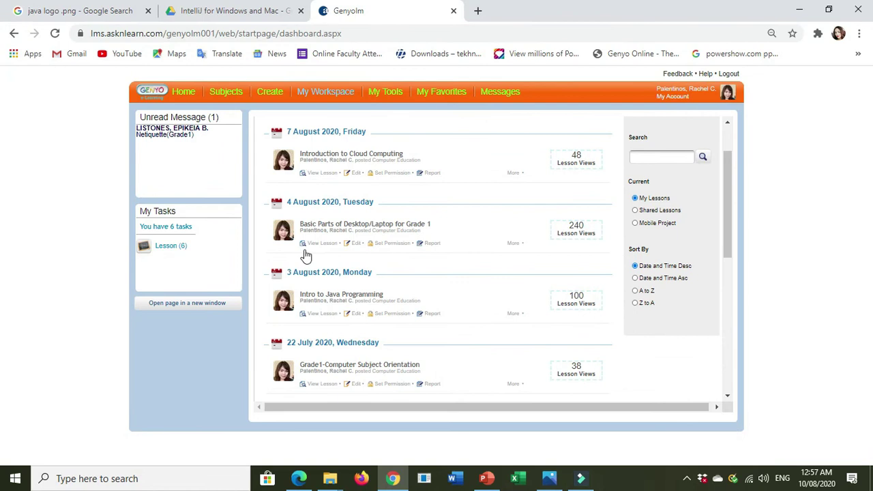
- Reopen the Intro to Java Programming lesson's Learning Activity and zoom the page in
click(316, 316)
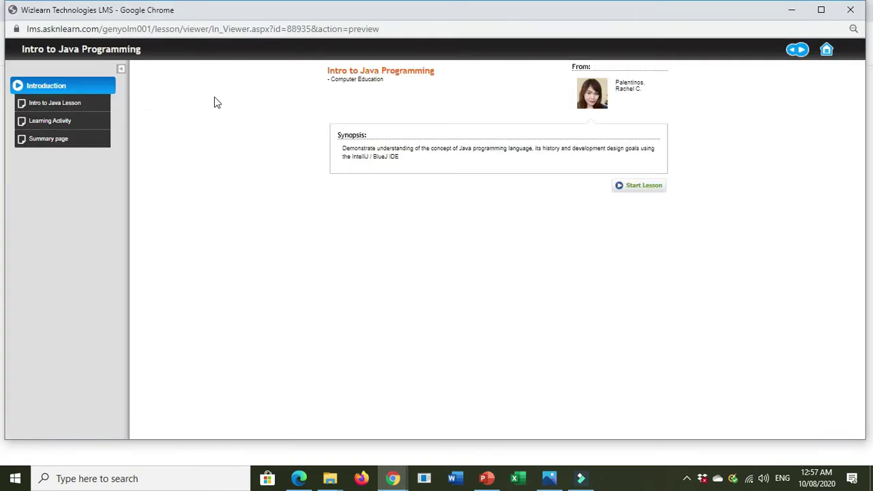
click(42, 126)
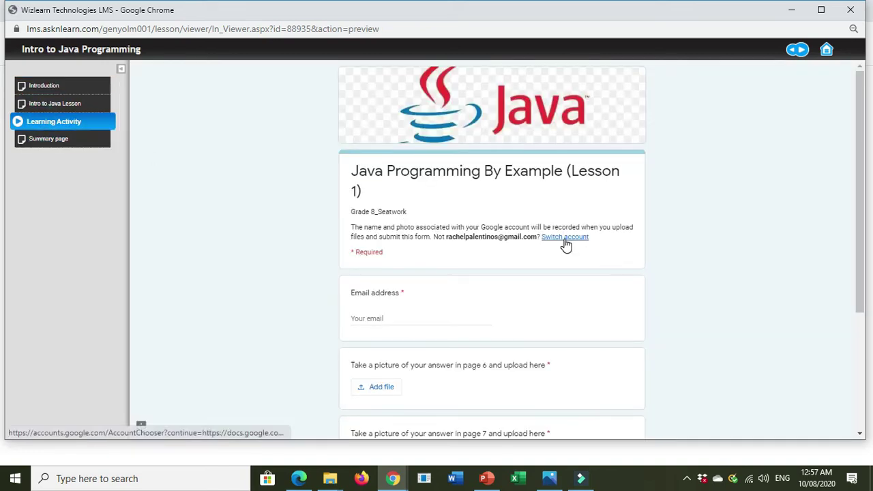
key(ctrl+plus)
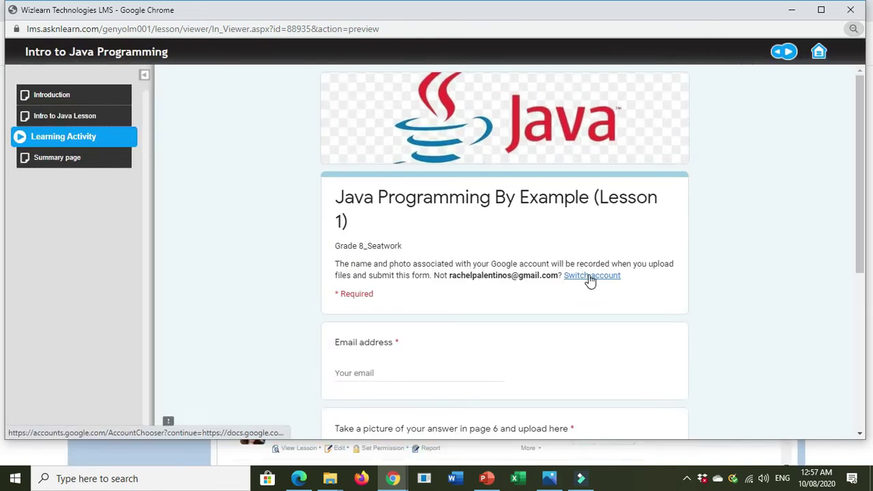
- Switch the form to answer with the other Google account
click(591, 276)
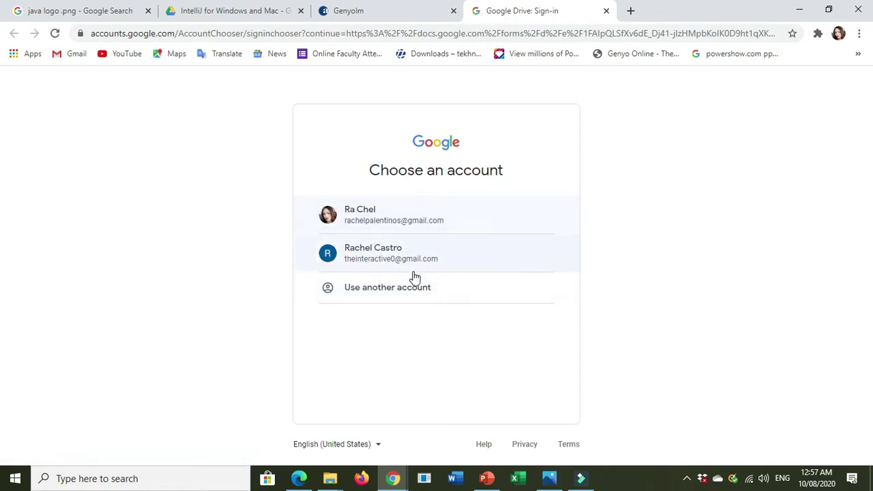
click(363, 257)
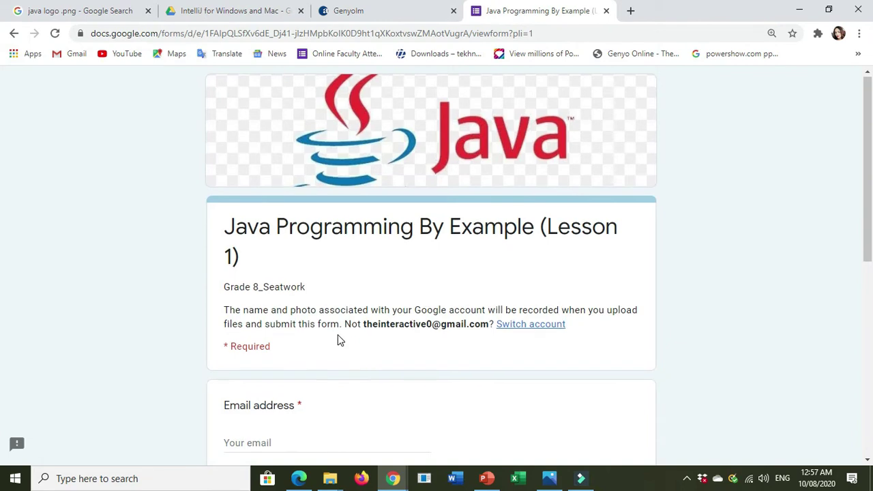
scroll(335, 340, down, 3)
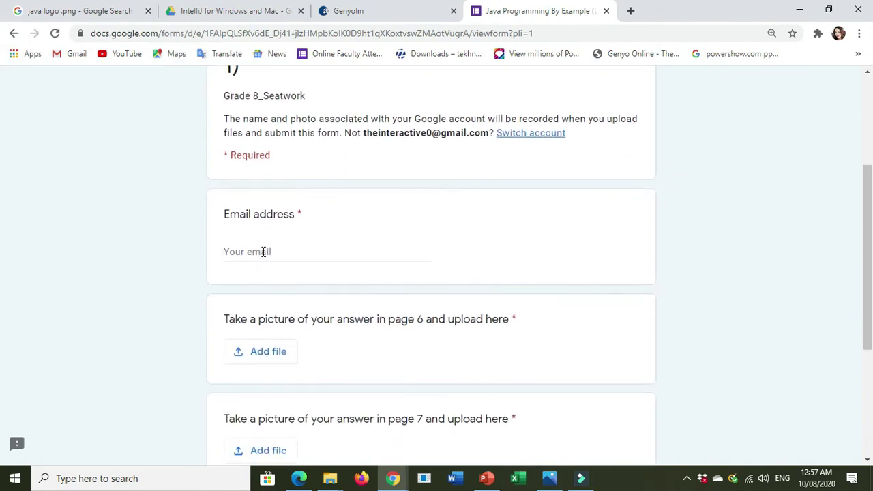
- Enter the respondent's Gmail address in the required Email address field
click(264, 252)
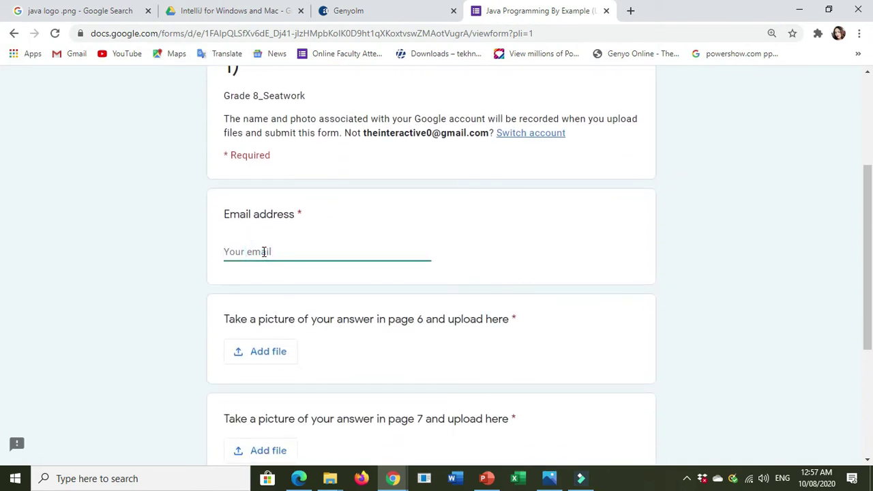
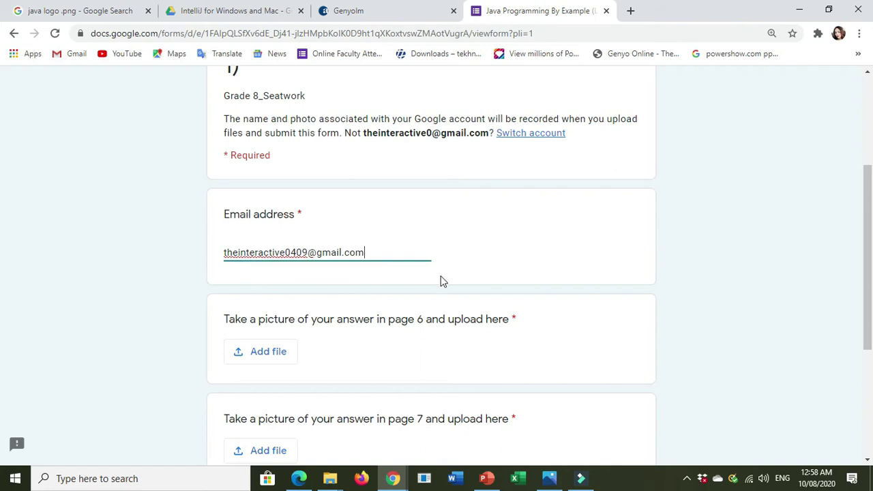
scroll(345, 302, down, 2)
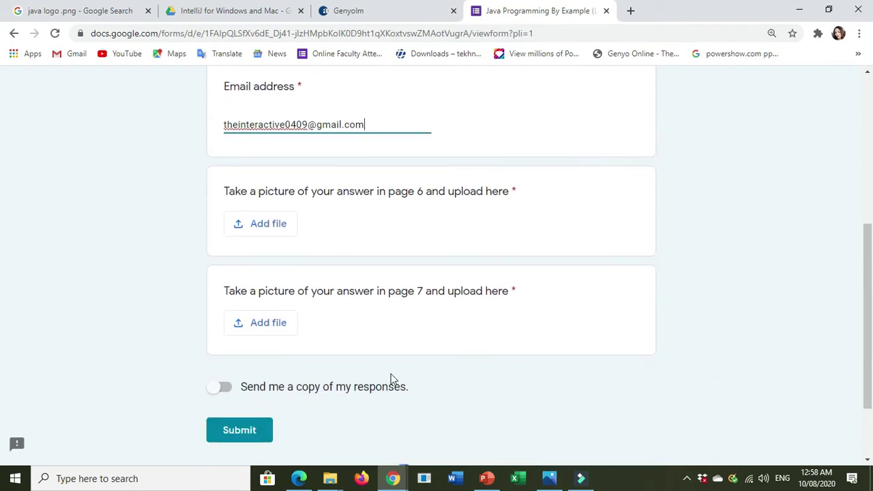
- Upload java logo.png from Desktop > My Files 2020 > Grade8 as the page 6 picture answer
click(275, 232)
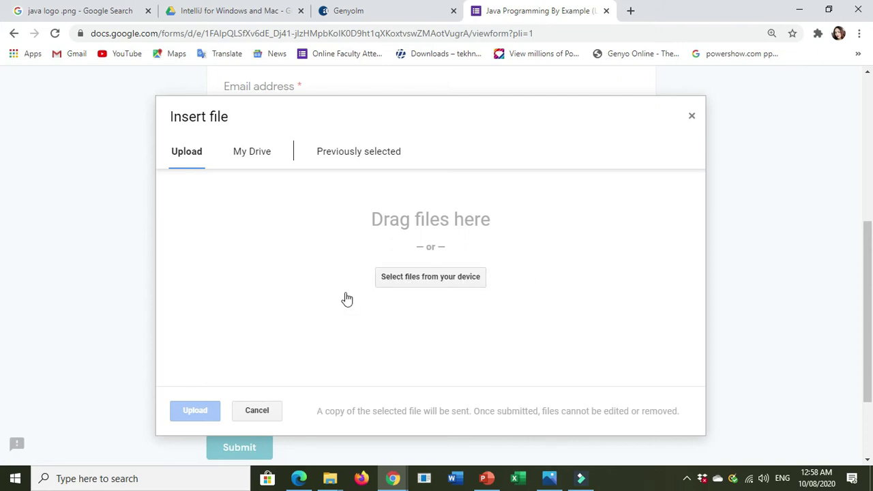
click(422, 281)
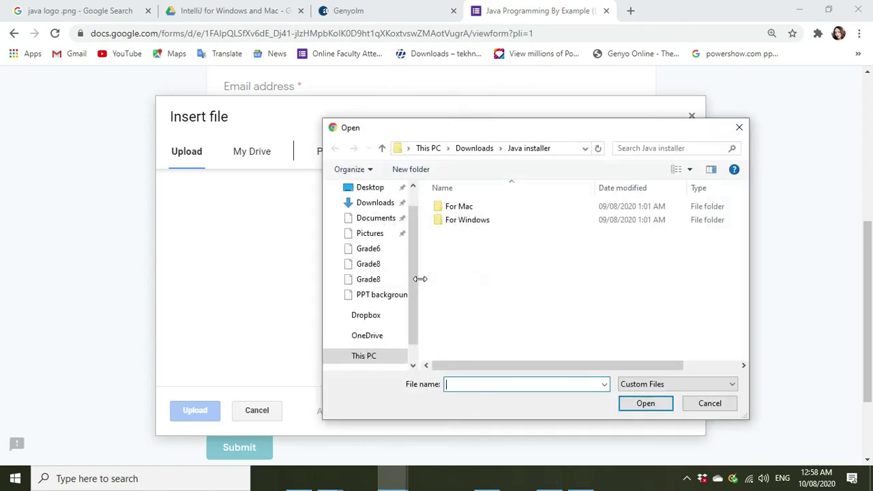
drag(510, 126, 293, 112)
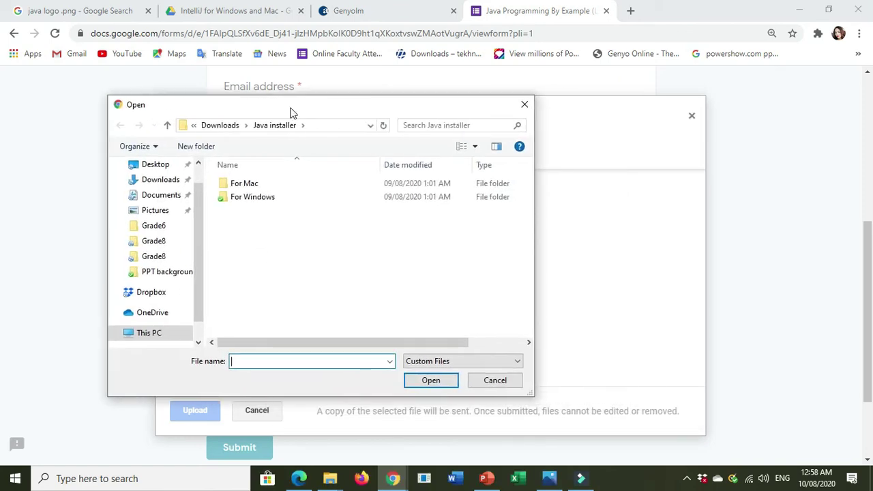
drag(198, 270, 197, 259)
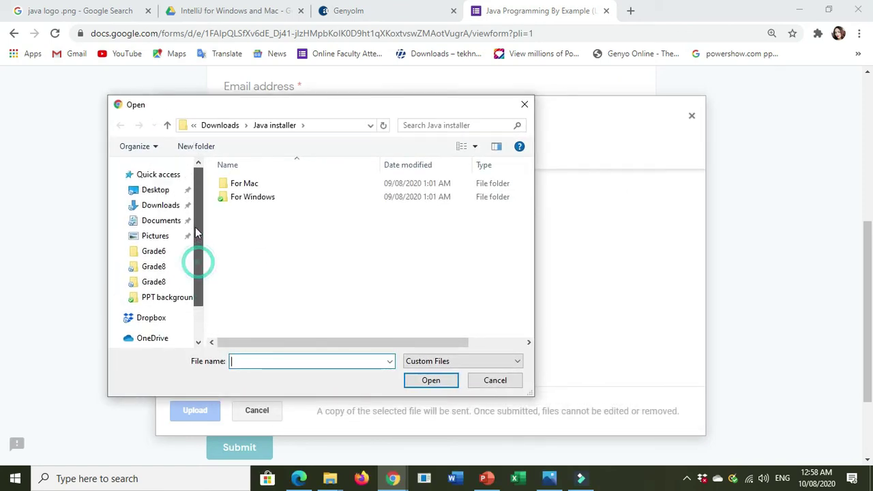
click(162, 192)
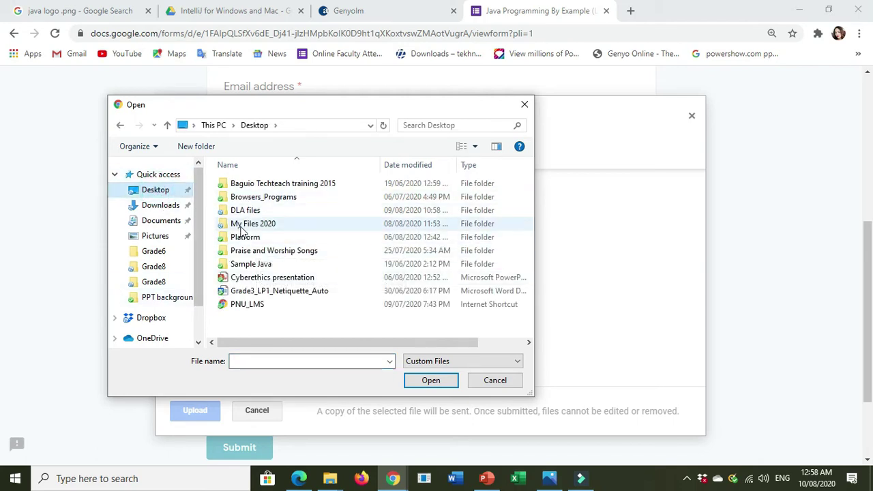
click(158, 286)
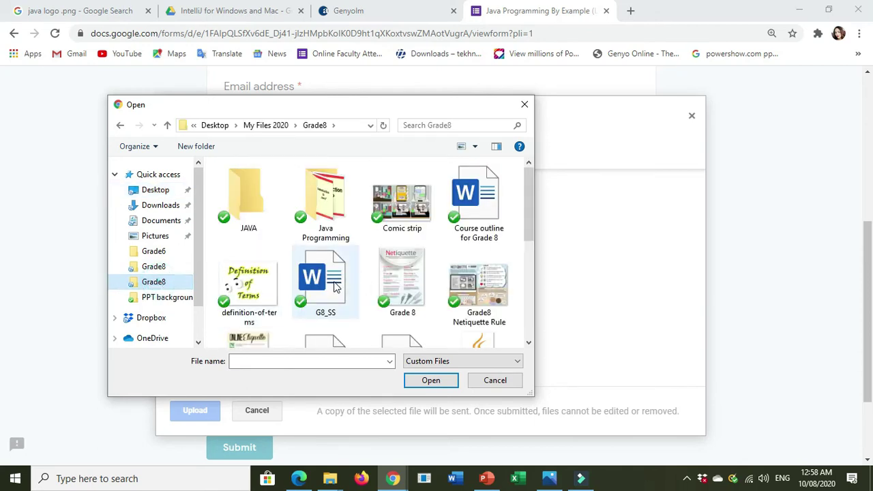
scroll(249, 300, down, 1)
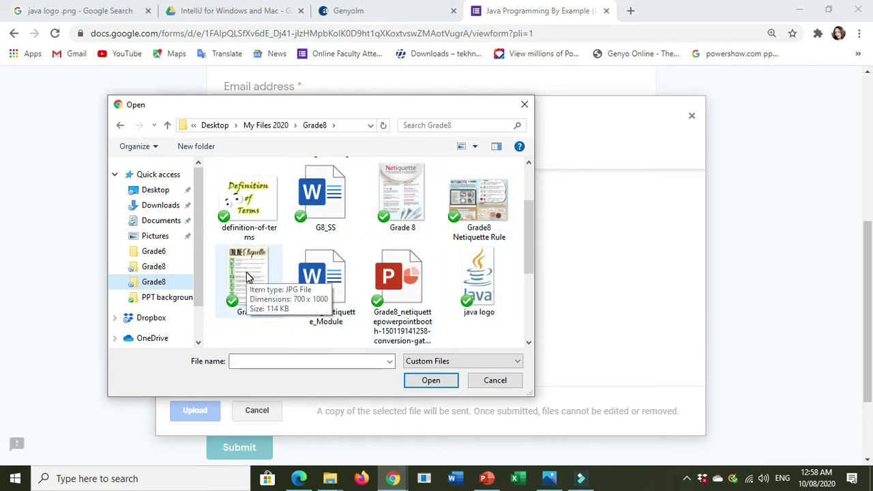
click(479, 279)
click(428, 379)
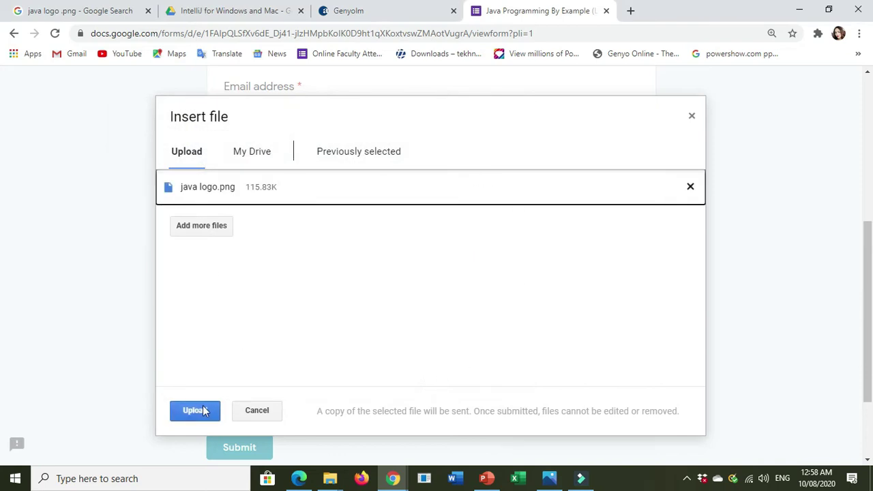
click(195, 412)
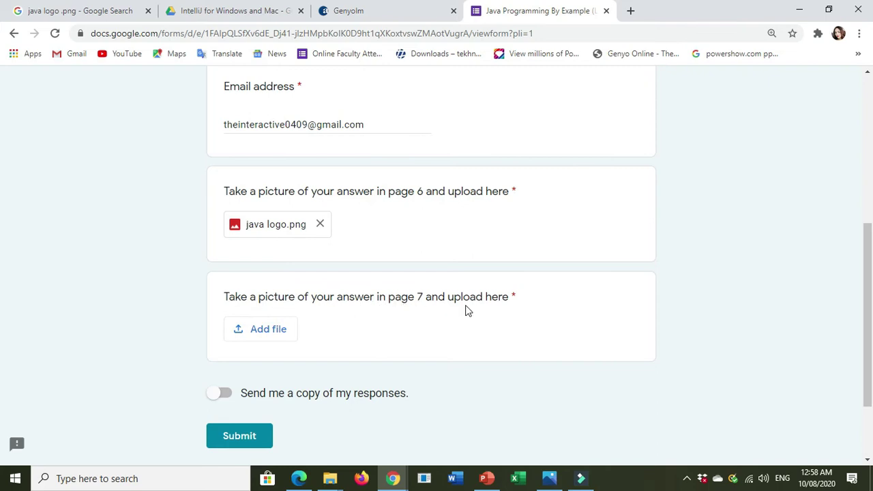
- Upload java logo.png from the Grade8 folder as the page 7 picture answer
click(266, 339)
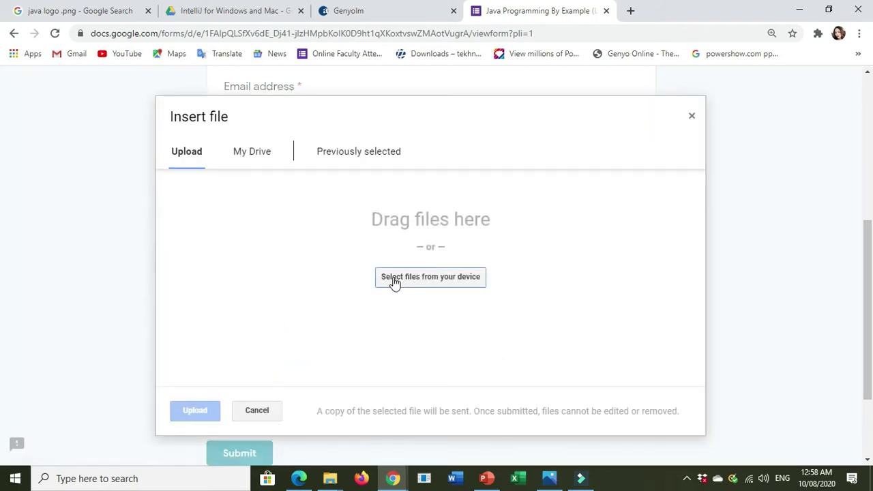
click(457, 287)
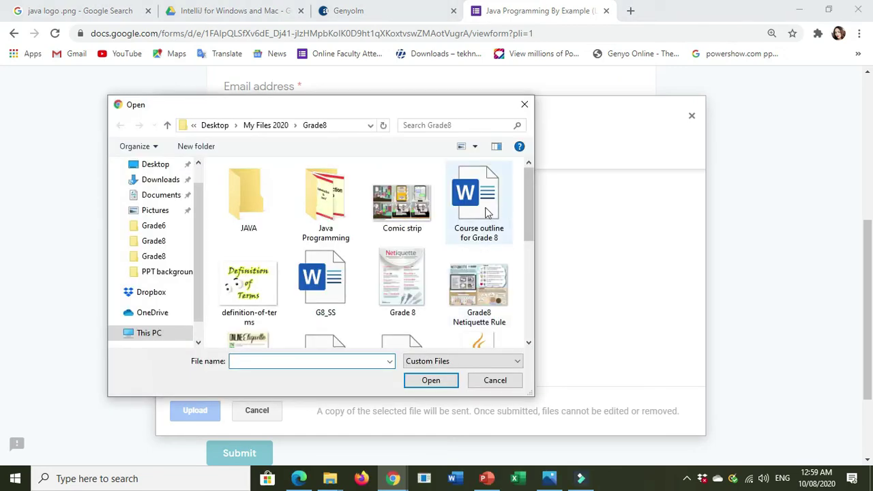
scroll(484, 283, down, 2)
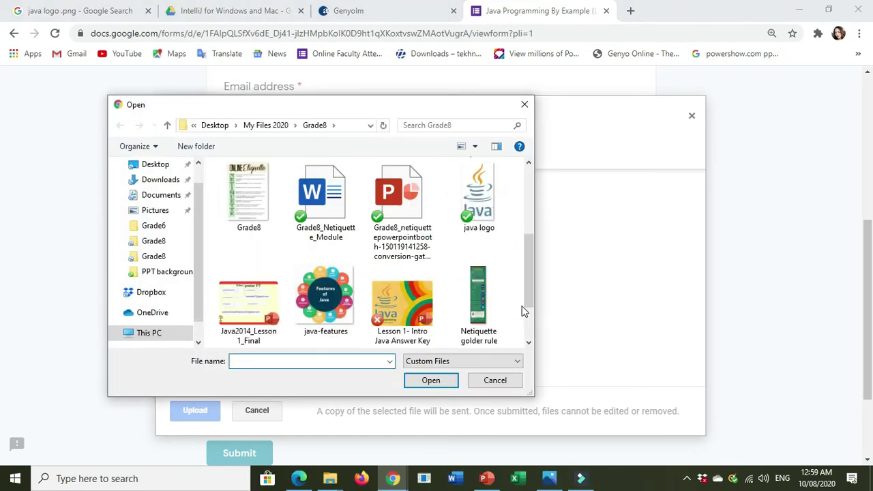
scroll(522, 307, down, 2)
click(488, 191)
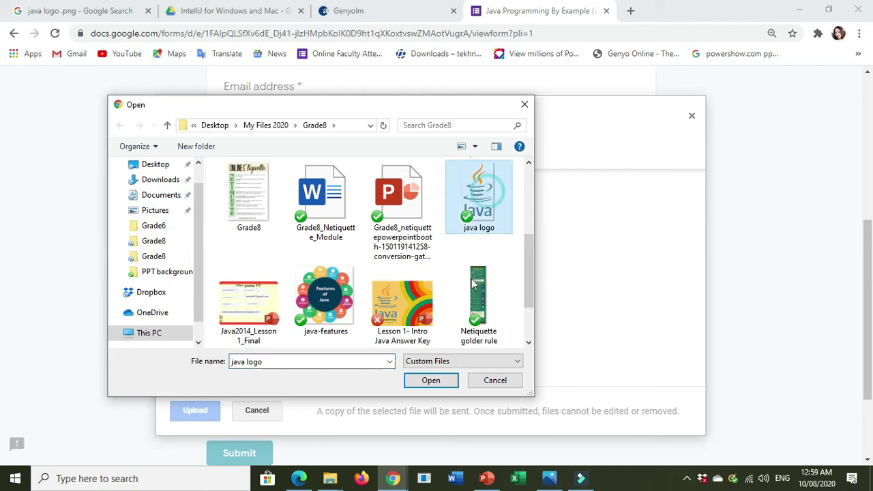
click(449, 379)
scroll(269, 378, down, 2)
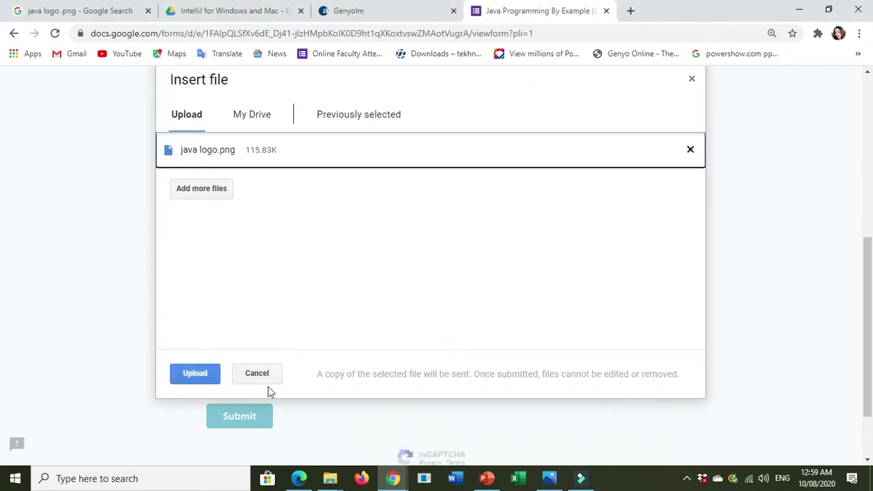
click(205, 351)
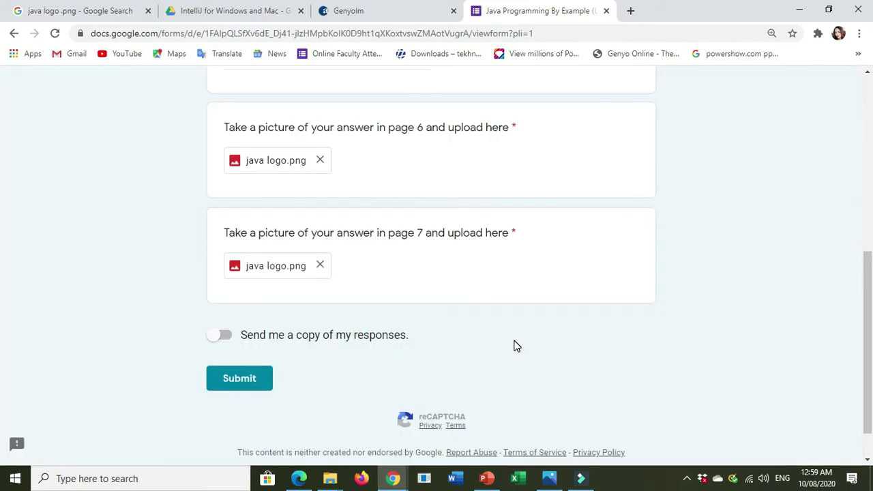
- Turn on 'Send me a copy of my responses' at the bottom of the form
scroll(437, 311, up, 2)
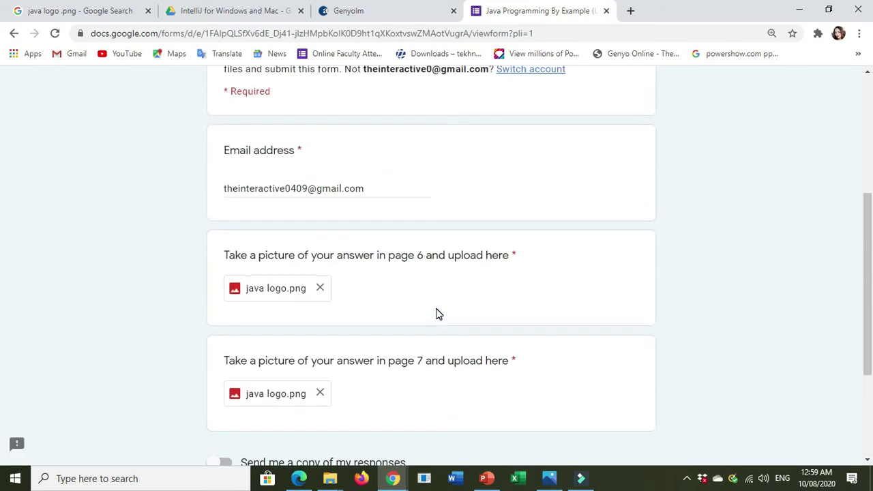
scroll(549, 337, down, 1)
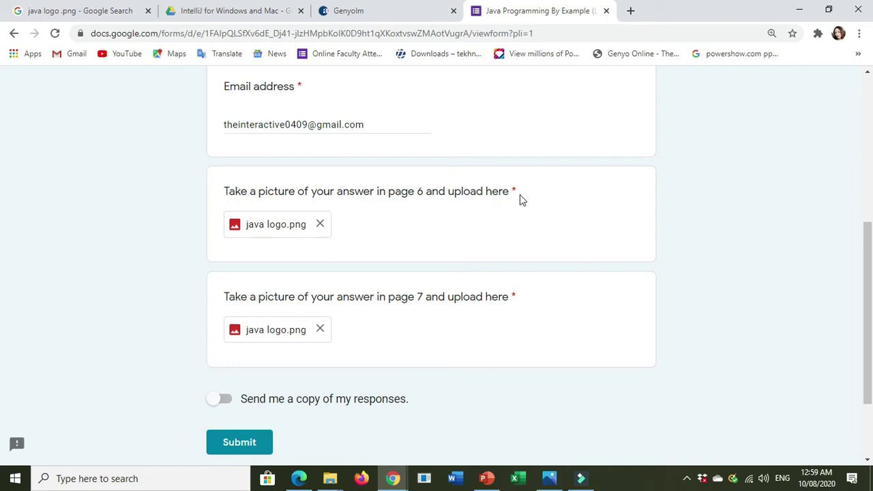
scroll(400, 245, down, 1)
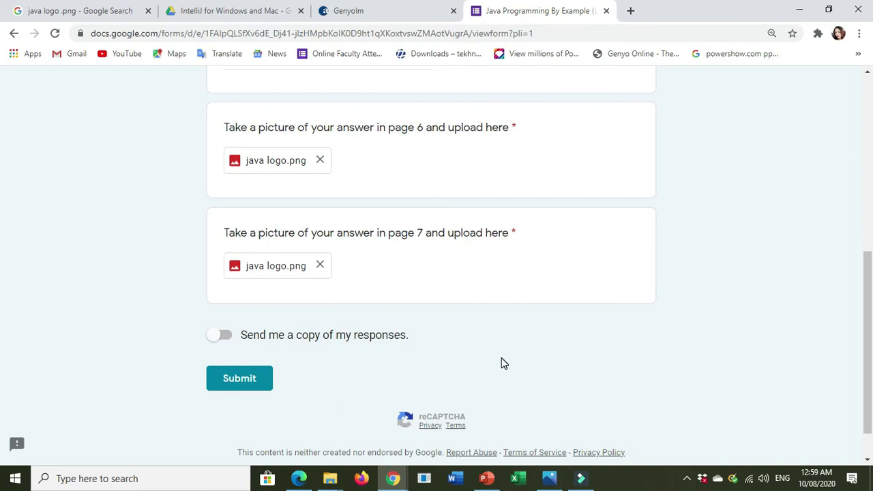
scroll(503, 362, down, 1)
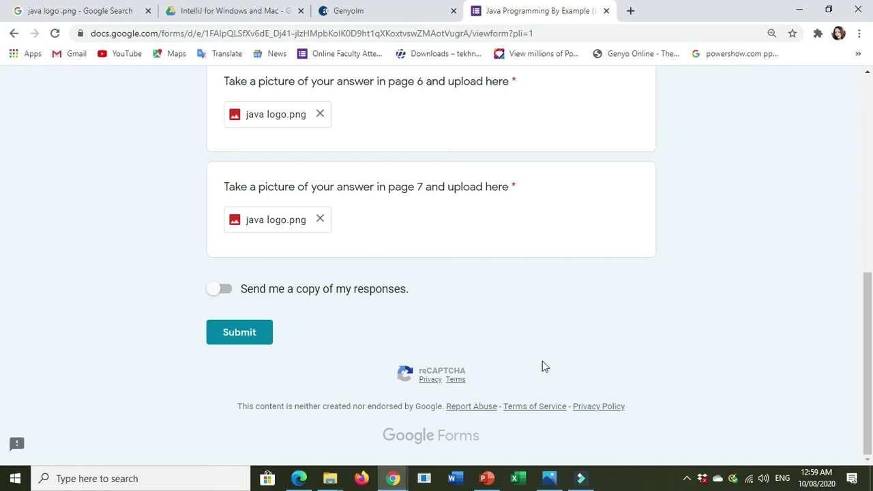
click(214, 294)
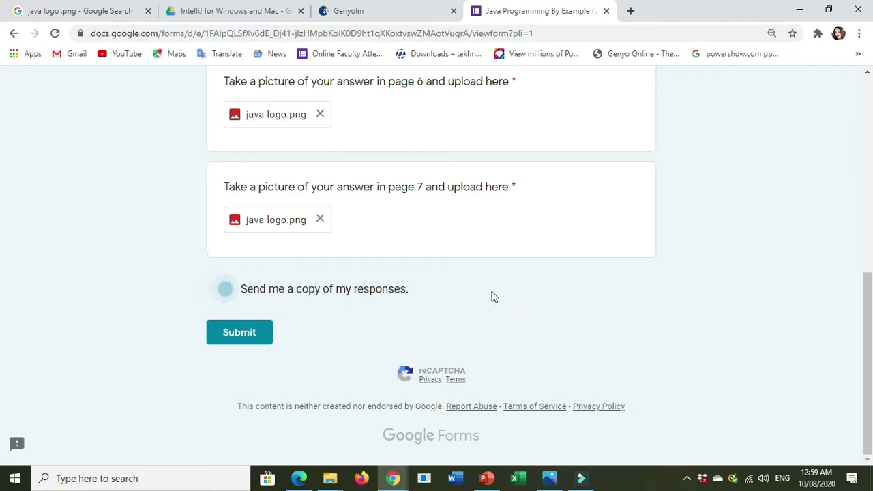
- Submit the completed Java Programming By Example (Lesson 1) form
click(238, 334)
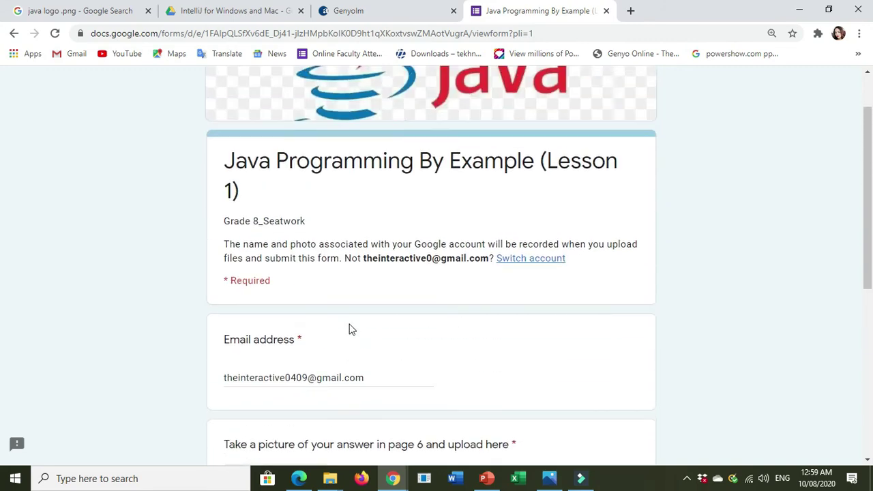
scroll(425, 365, down, 2)
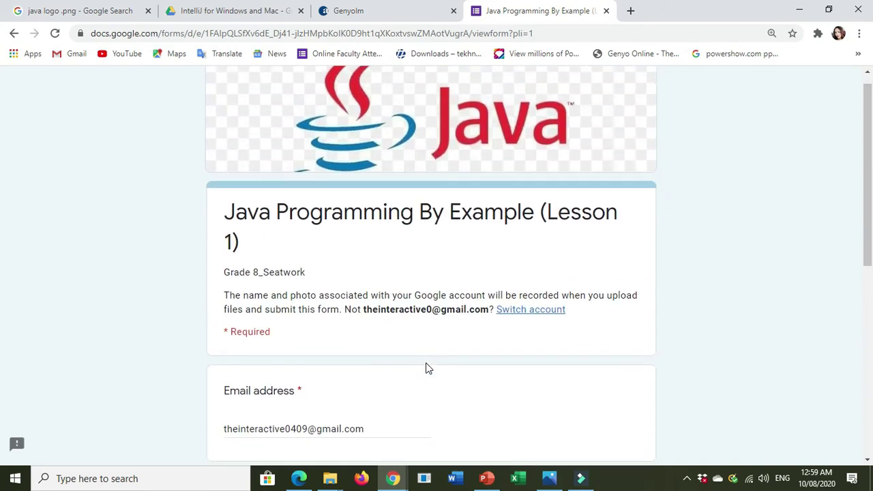
scroll(426, 368, down, 5)
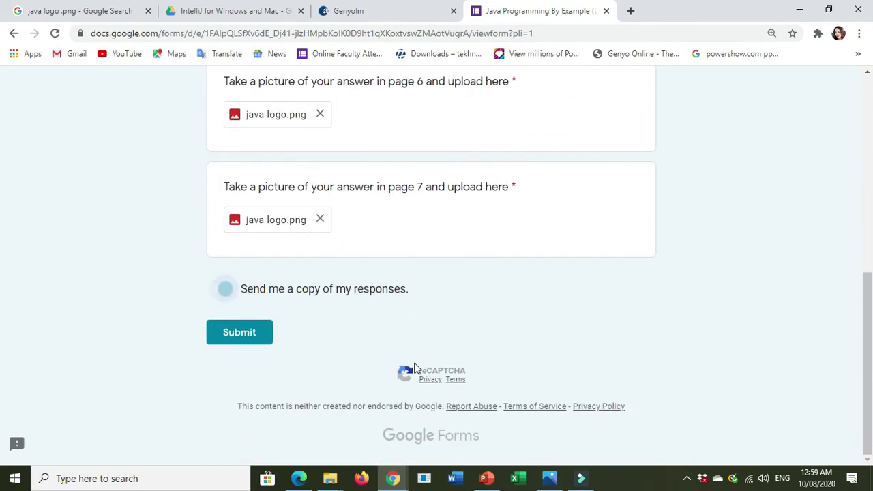
click(244, 339)
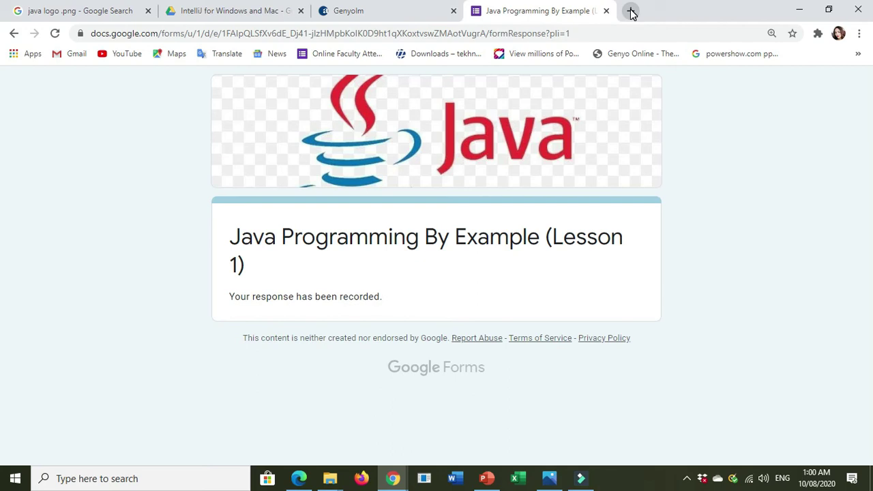
- After the response is recorded, open a new Incognito window with Ctrl+Shift+N
key(ctrl+shift+n)
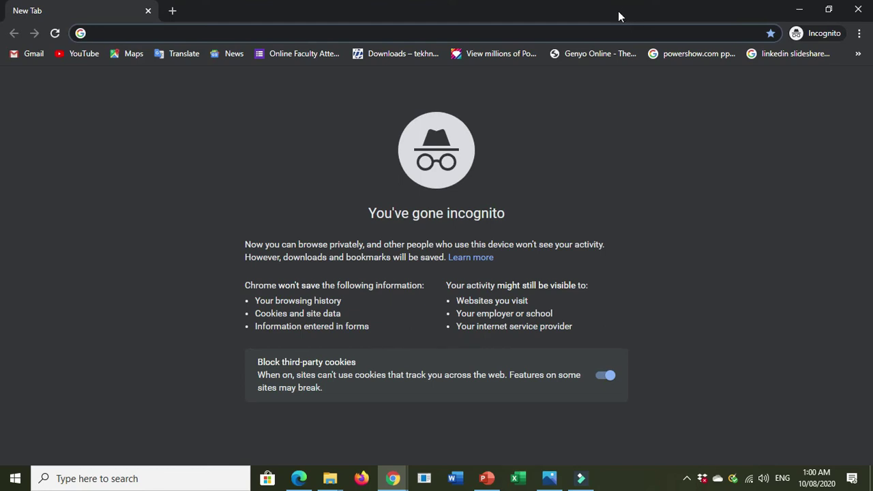
- From the Gmail bookmark, switch the sign-in page to English (United States) and enter the account e-mail address
click(31, 59)
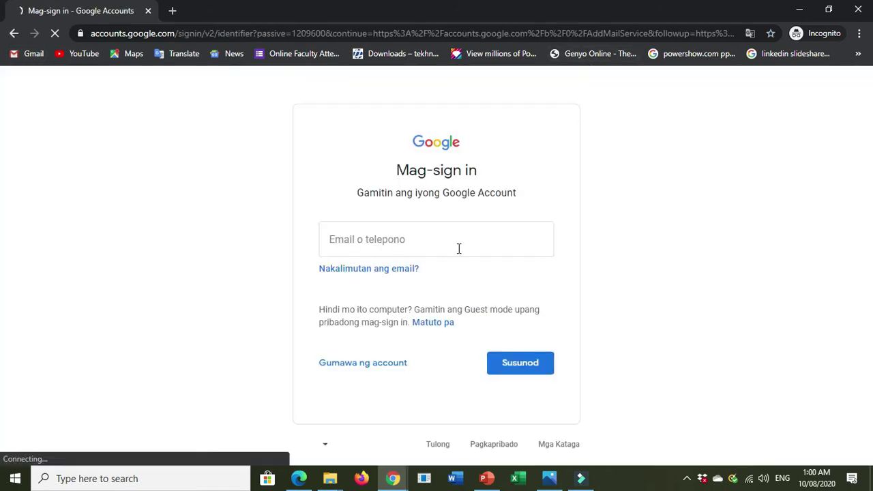
click(324, 444)
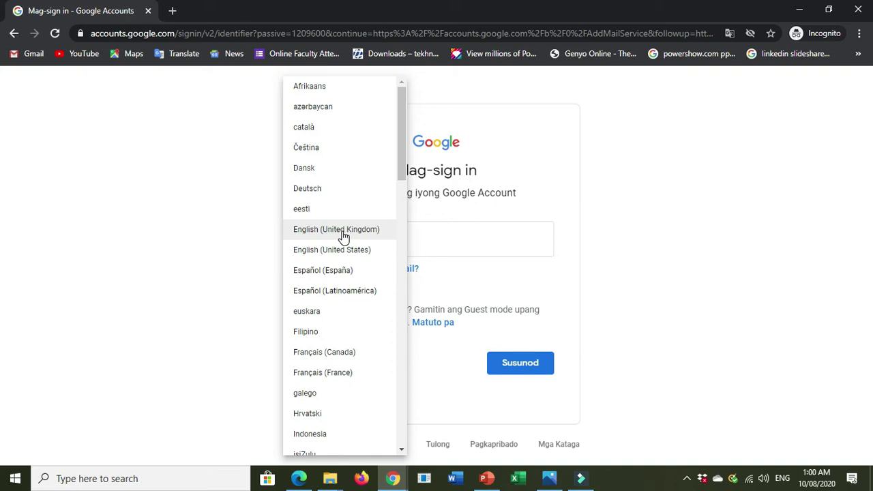
click(334, 250)
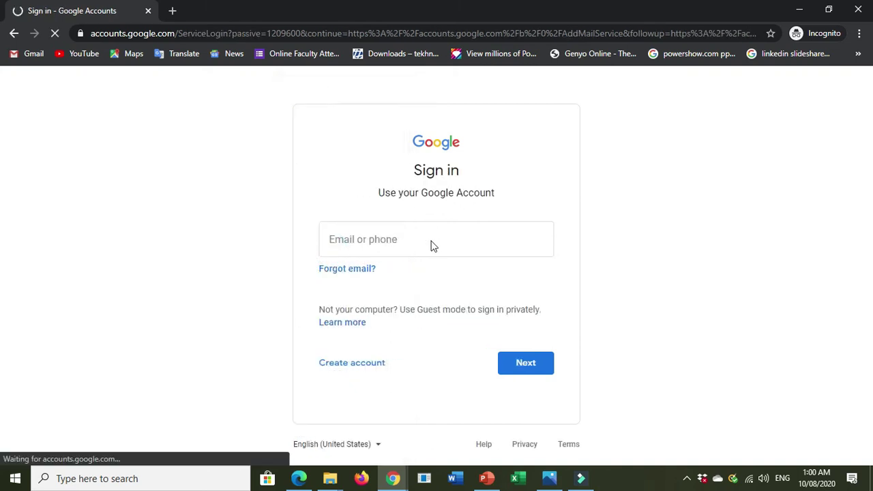
click(399, 235)
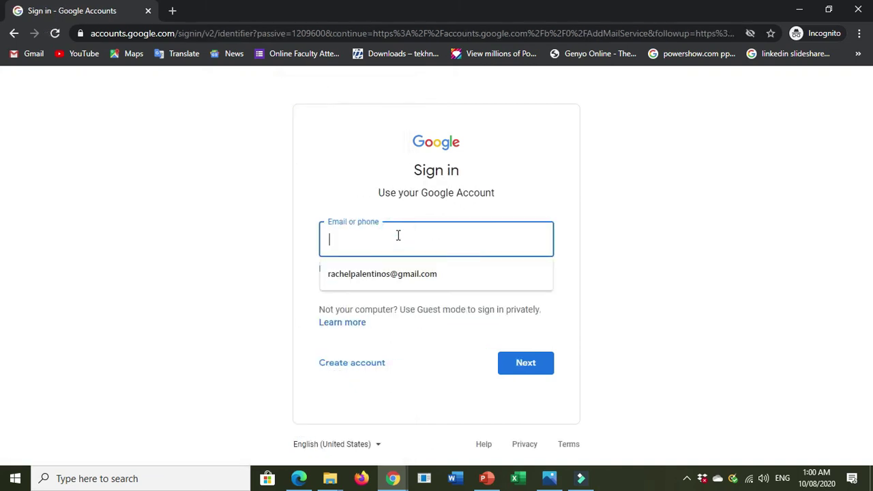
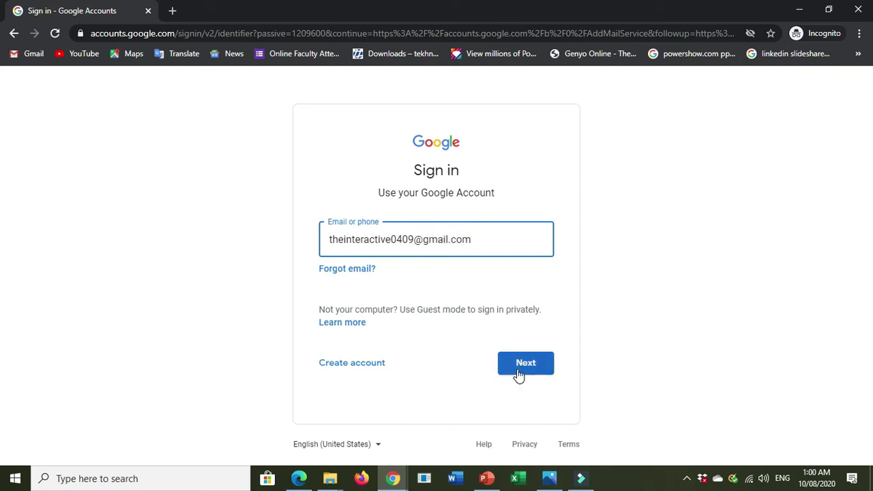
- Continue past the e-mail and submit the account password to reach the Gmail inbox
click(518, 372)
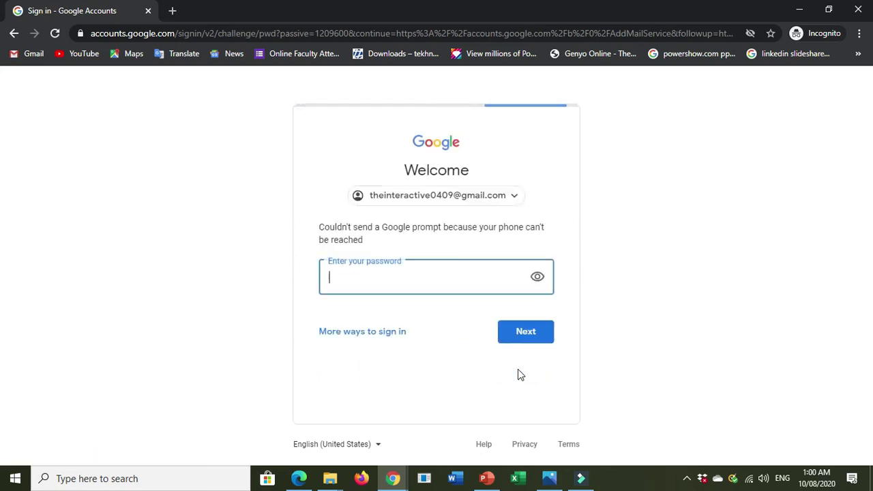
text(•••••)
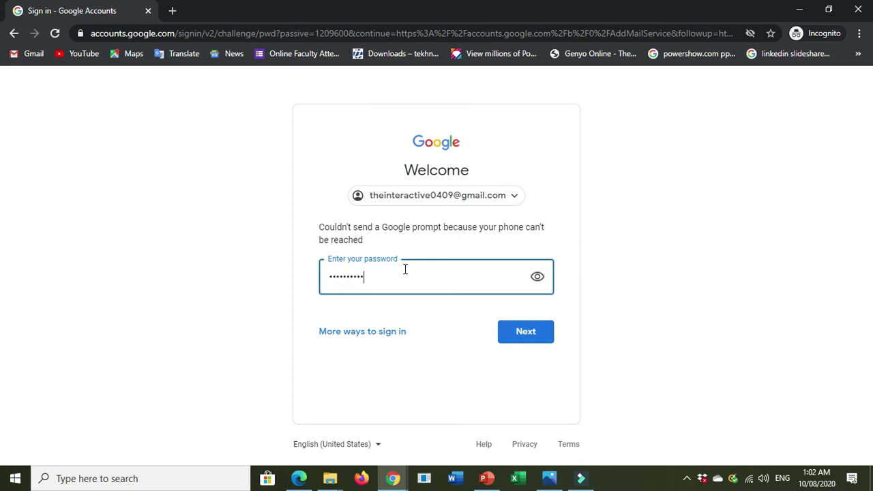
click(519, 335)
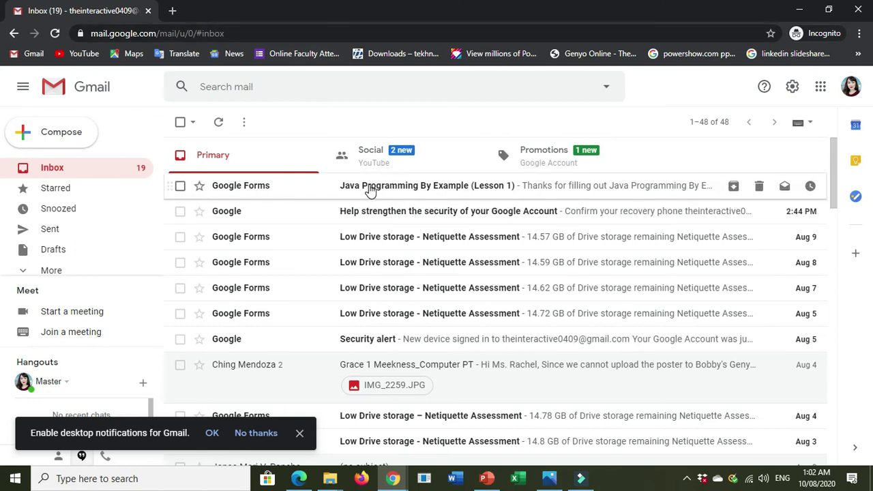
- Zoom in on Gmail, dismiss the desktop notifications prompt, and open the Java Programming By Example receipt email
key(ctrl+plus)
key(ctrl+plus)
key(ctrl+plus)
key(ctrl+plus)
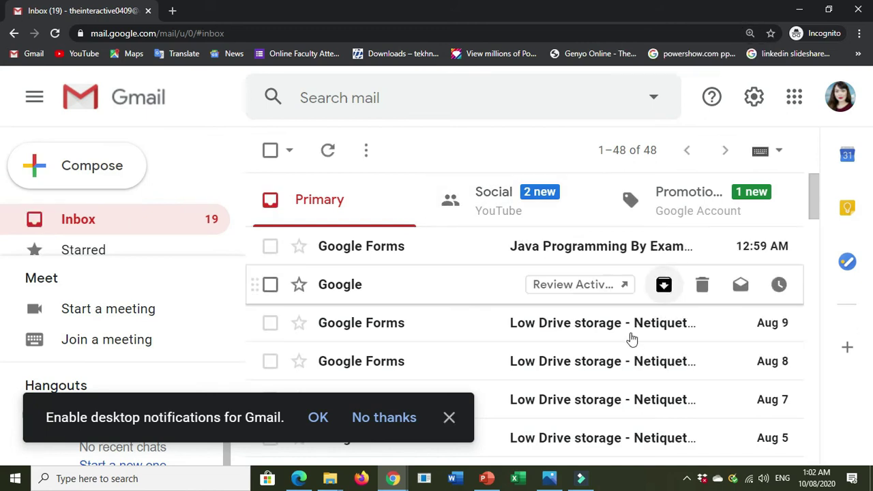
click(539, 249)
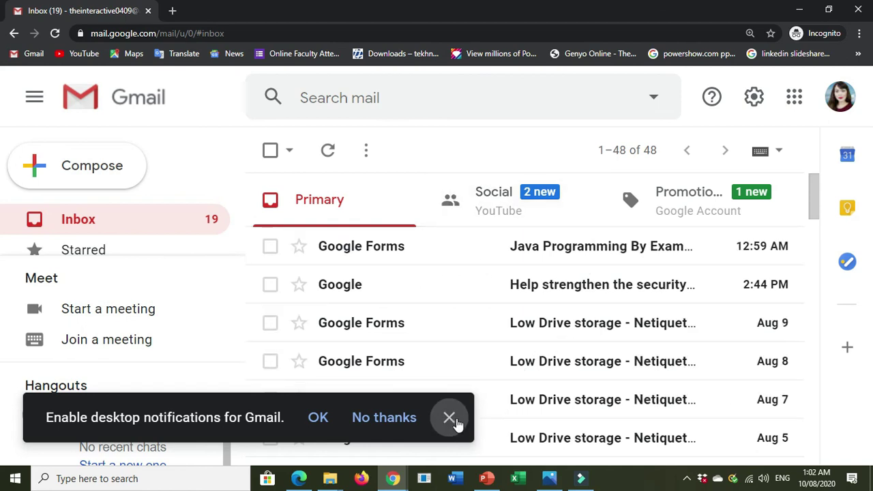
click(318, 418)
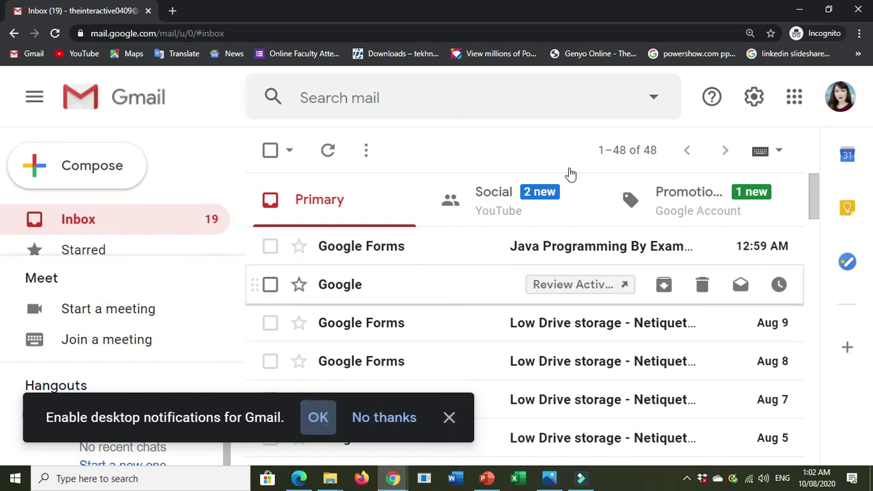
click(561, 251)
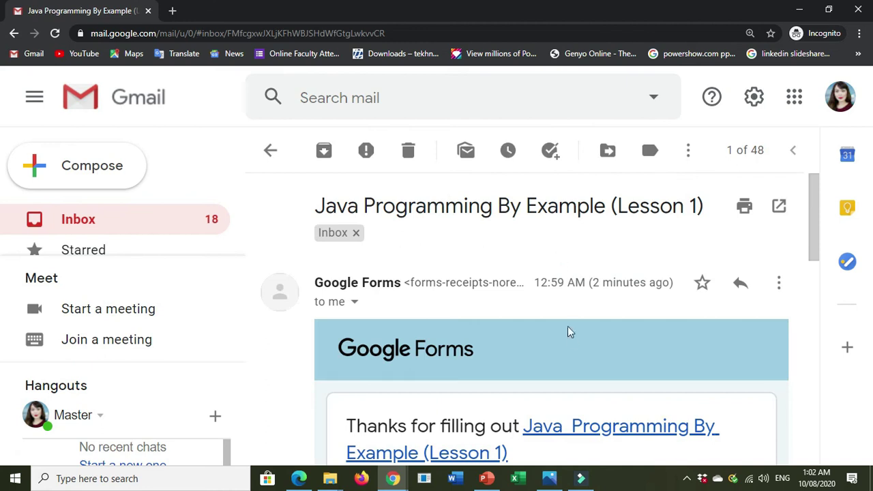
- Scroll through the receipt to view both uploaded images, then return to the Inbox
scroll(572, 343, down, 2)
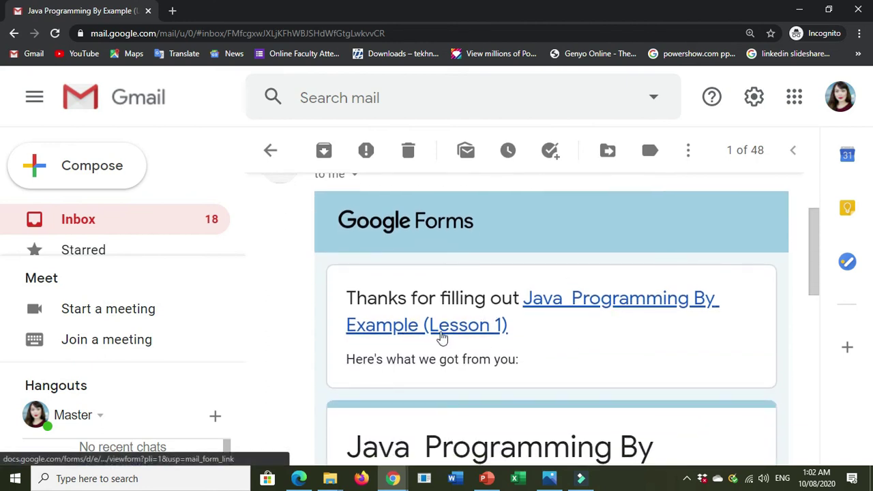
scroll(519, 347, down, 1)
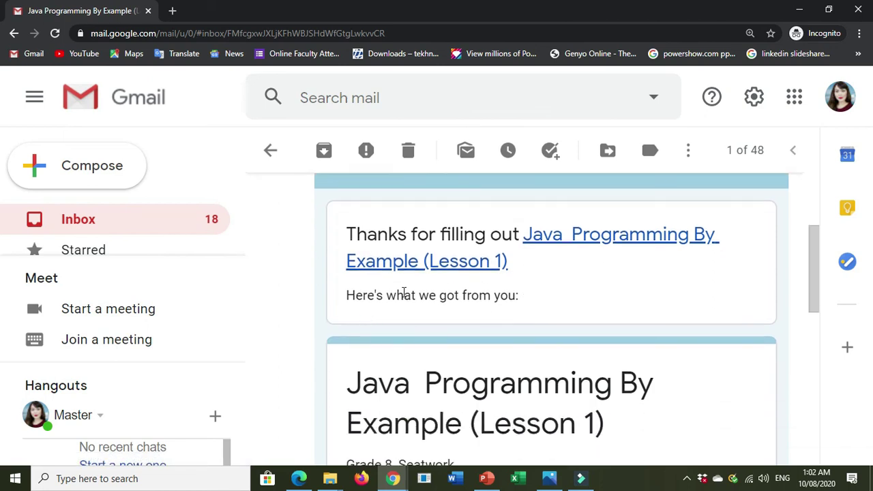
scroll(563, 358, down, 2)
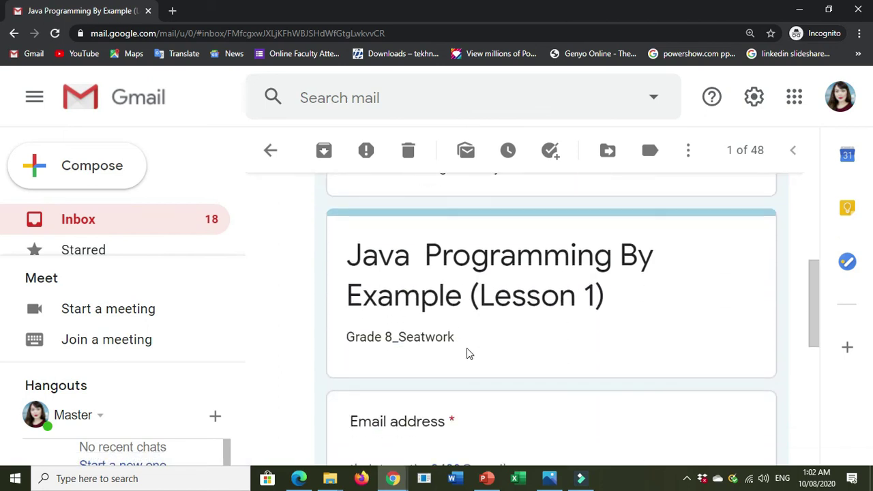
scroll(455, 285, down, 1)
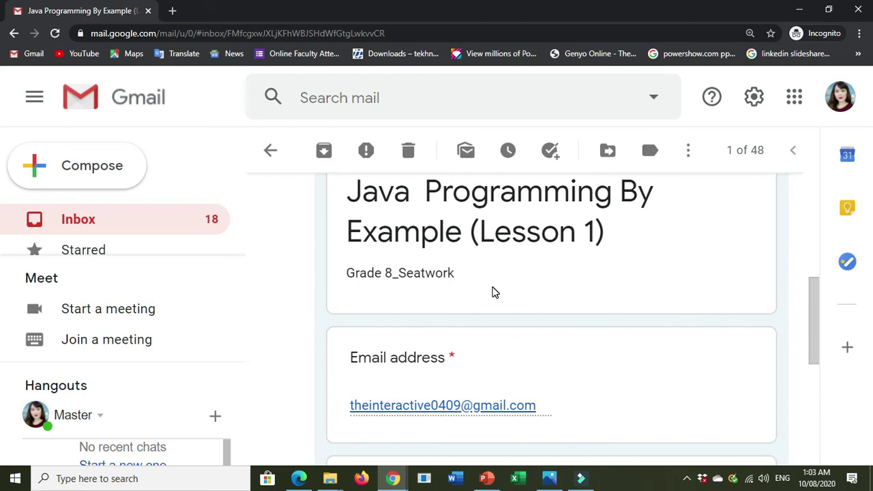
scroll(479, 275, up, 1)
scroll(481, 277, down, 2)
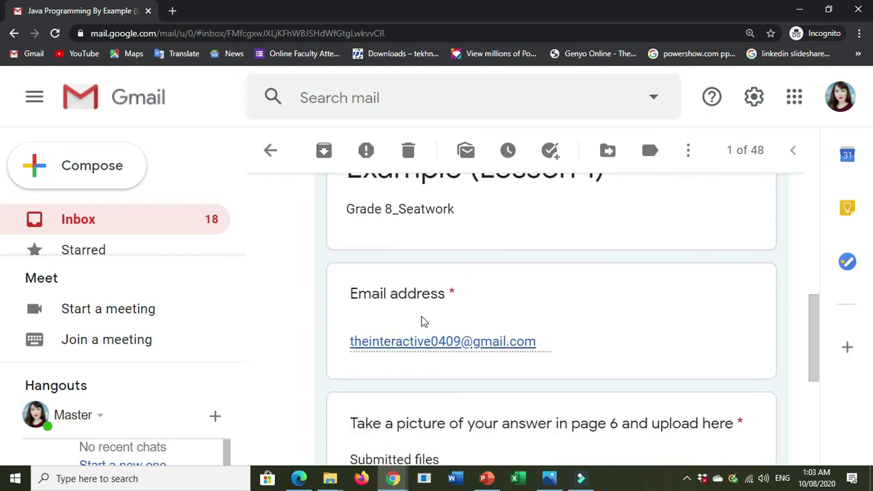
scroll(432, 356, down, 1)
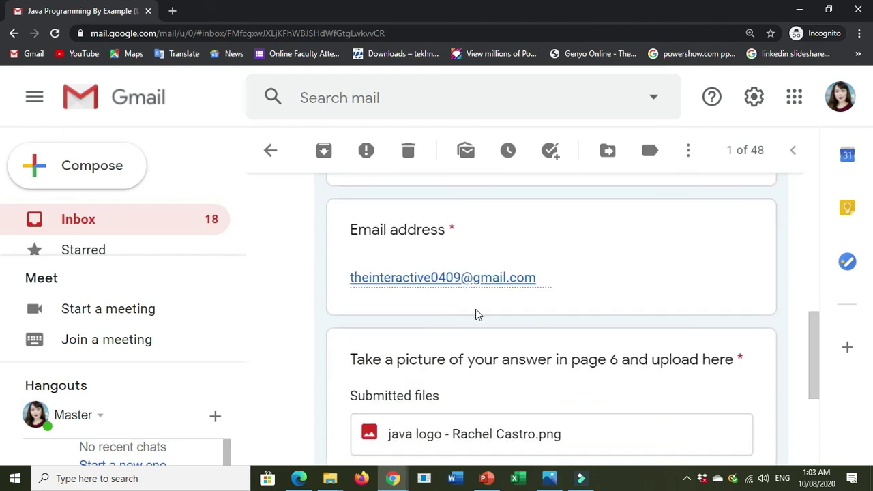
scroll(487, 319, down, 1)
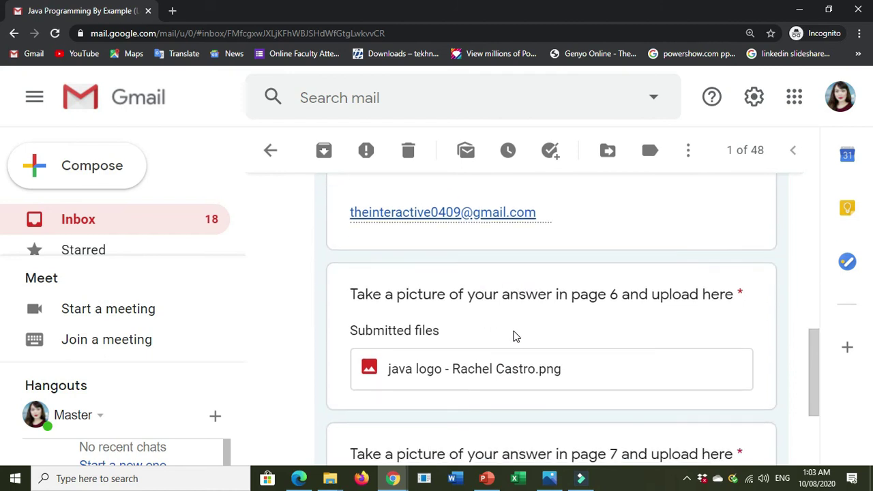
scroll(514, 336, down, 1)
scroll(463, 341, down, 2)
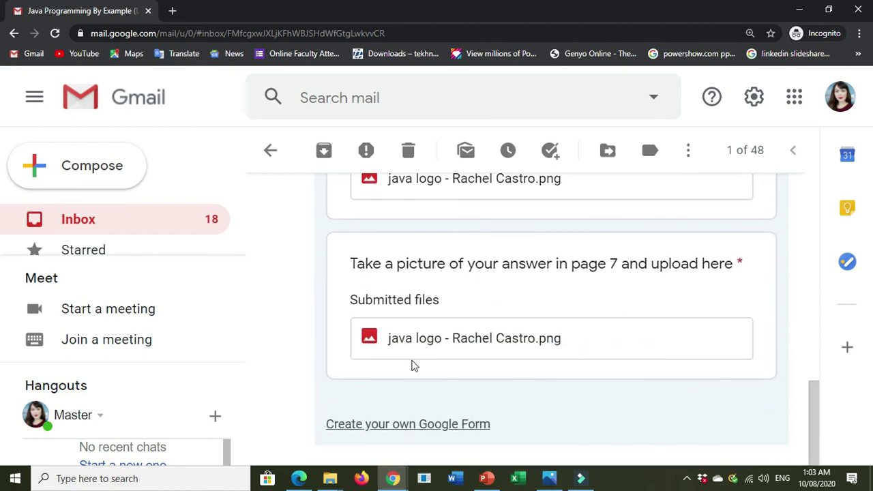
scroll(416, 366, down, 2)
scroll(439, 373, up, 8)
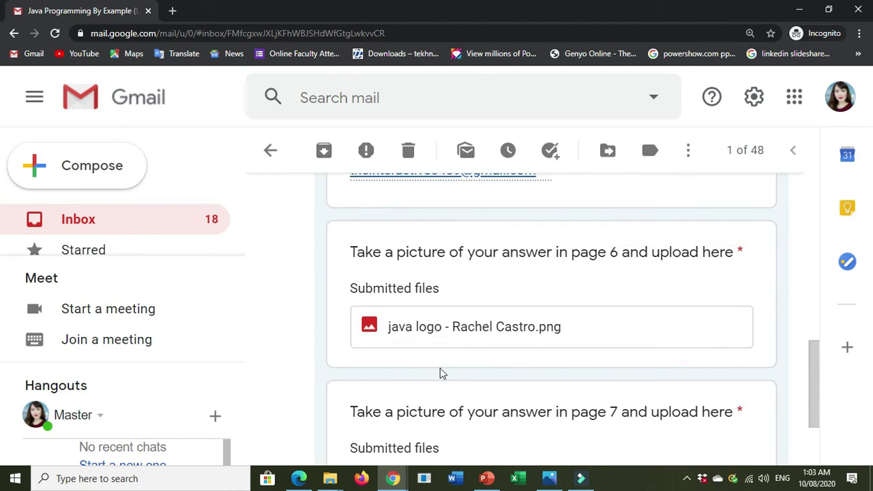
click(81, 229)
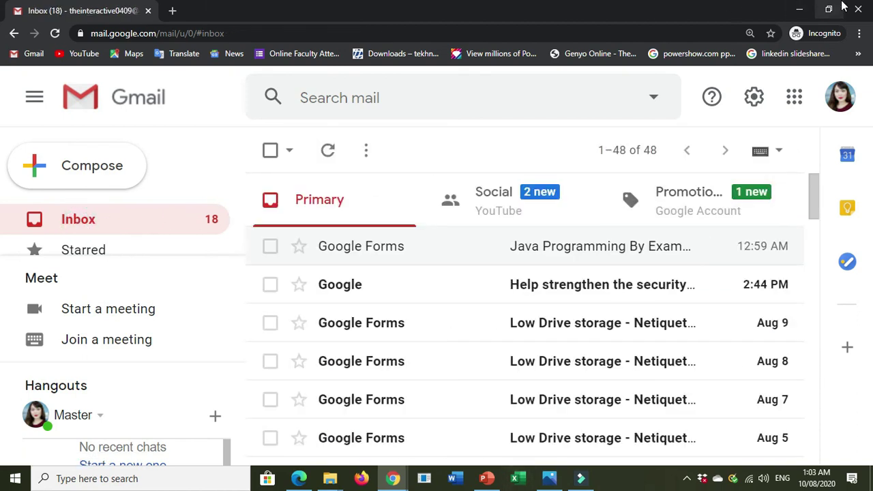
- Minimize the incognito Gmail window and the form response window to reveal the Genyo lesson viewer
click(800, 8)
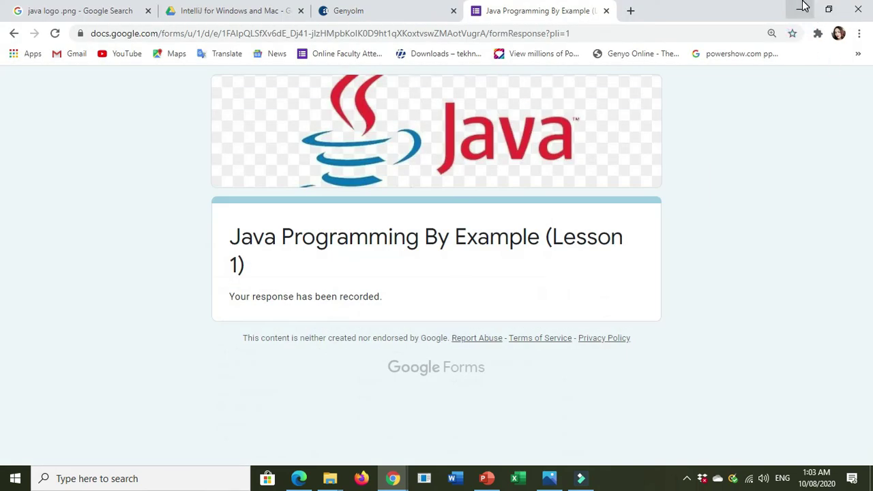
click(802, 6)
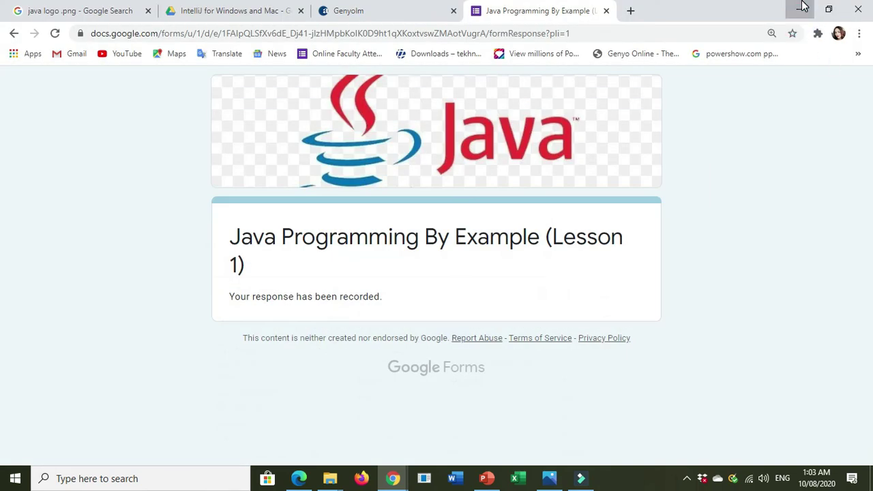
click(802, 7)
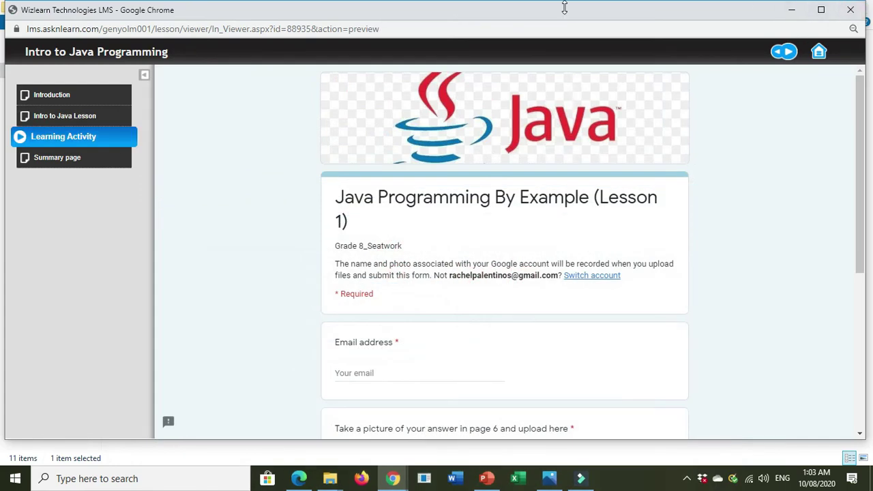